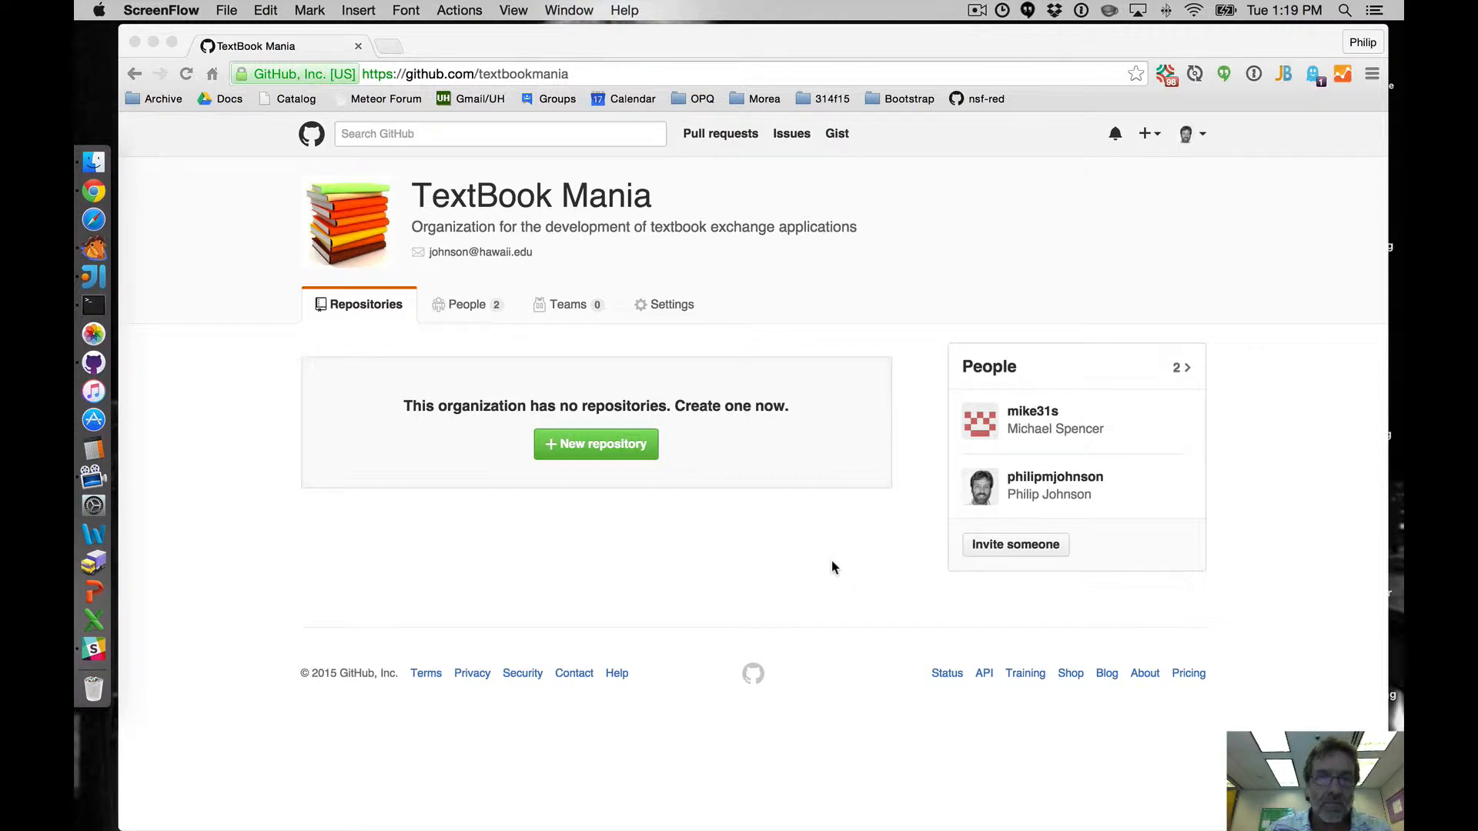
Step: Start a new repository named acqua under the textbookmania organization
click(607, 443)
click(602, 447)
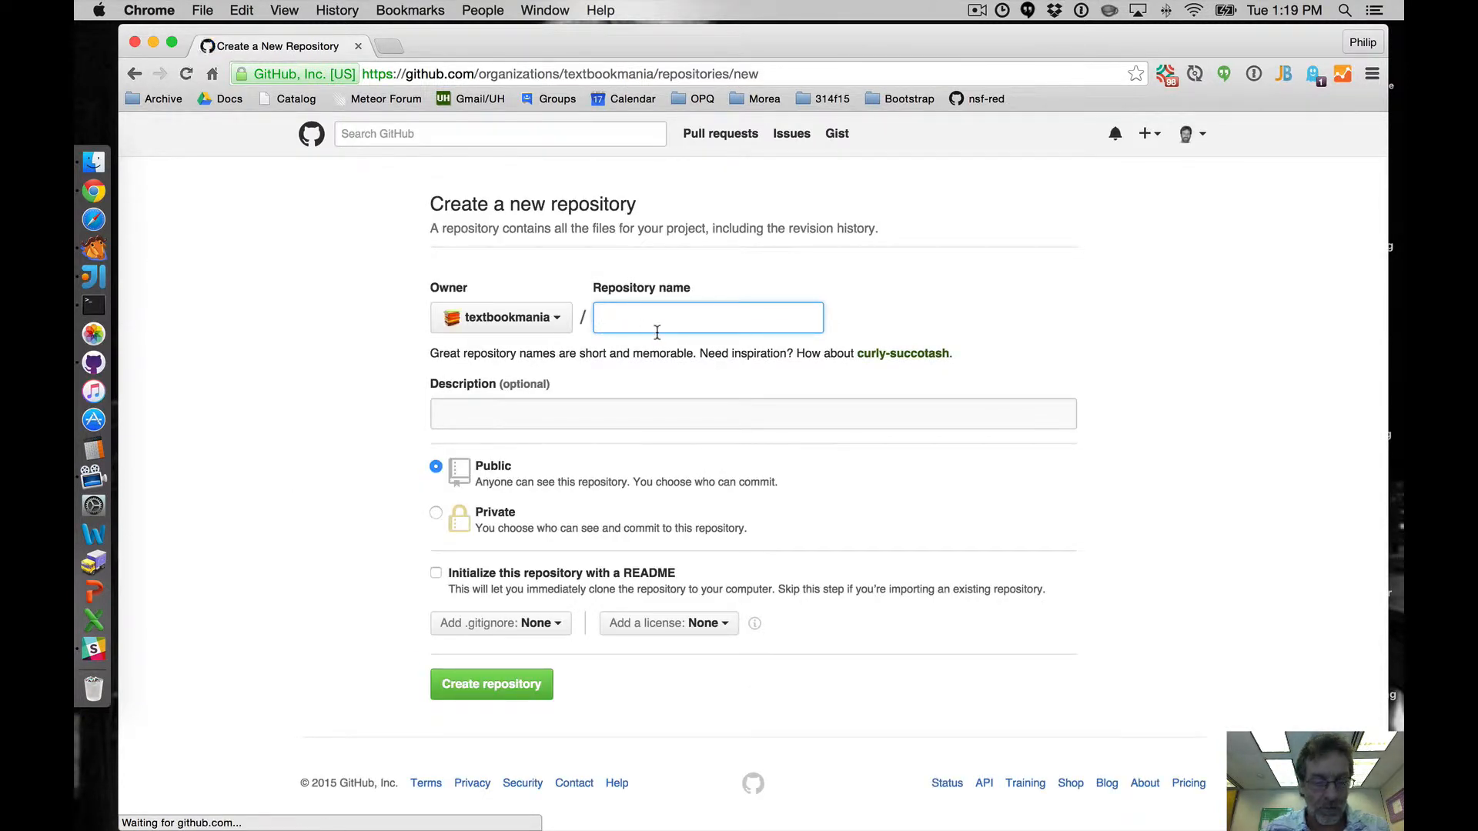
text(acqua)
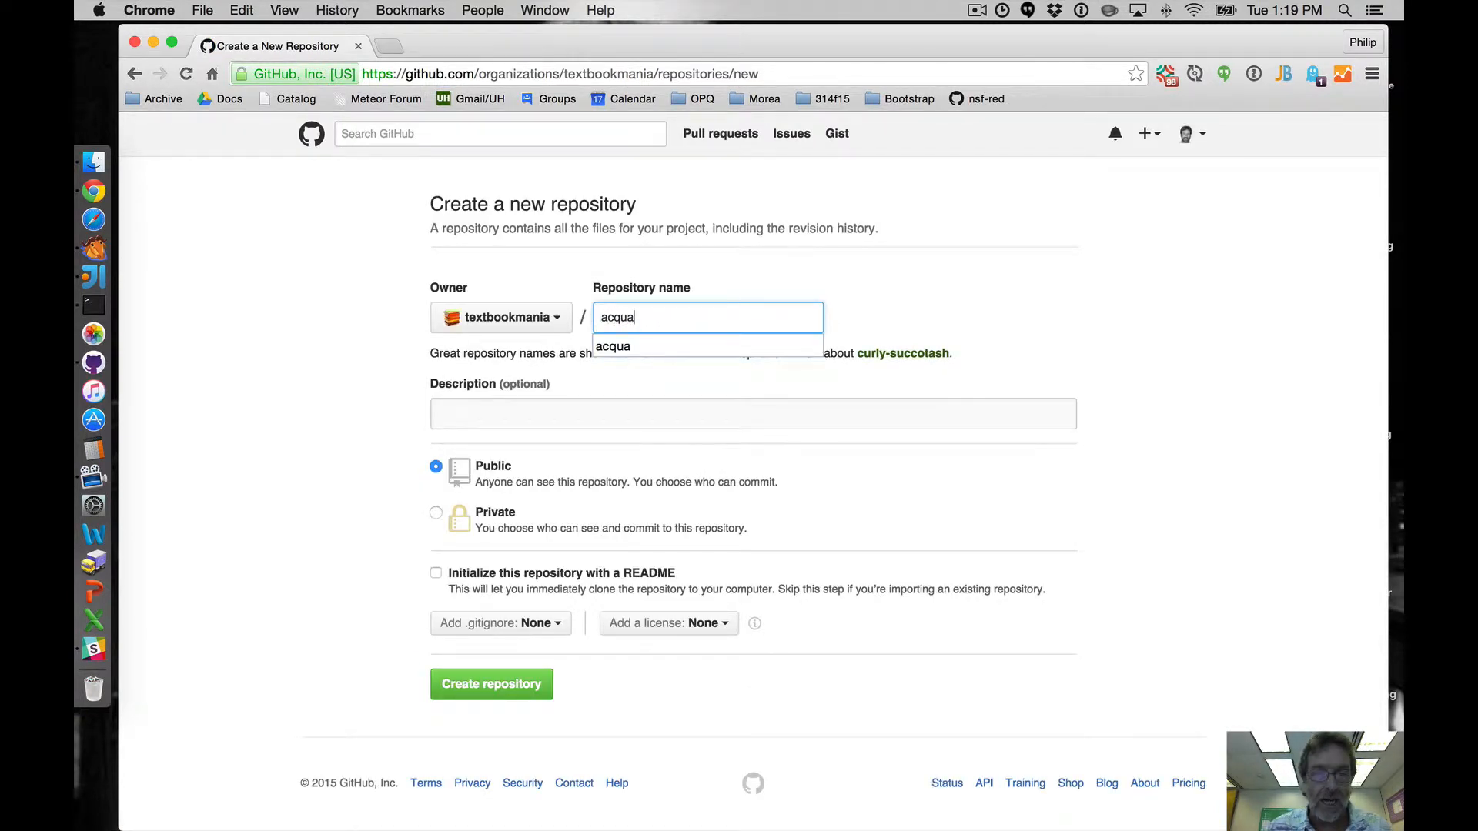
click(770, 291)
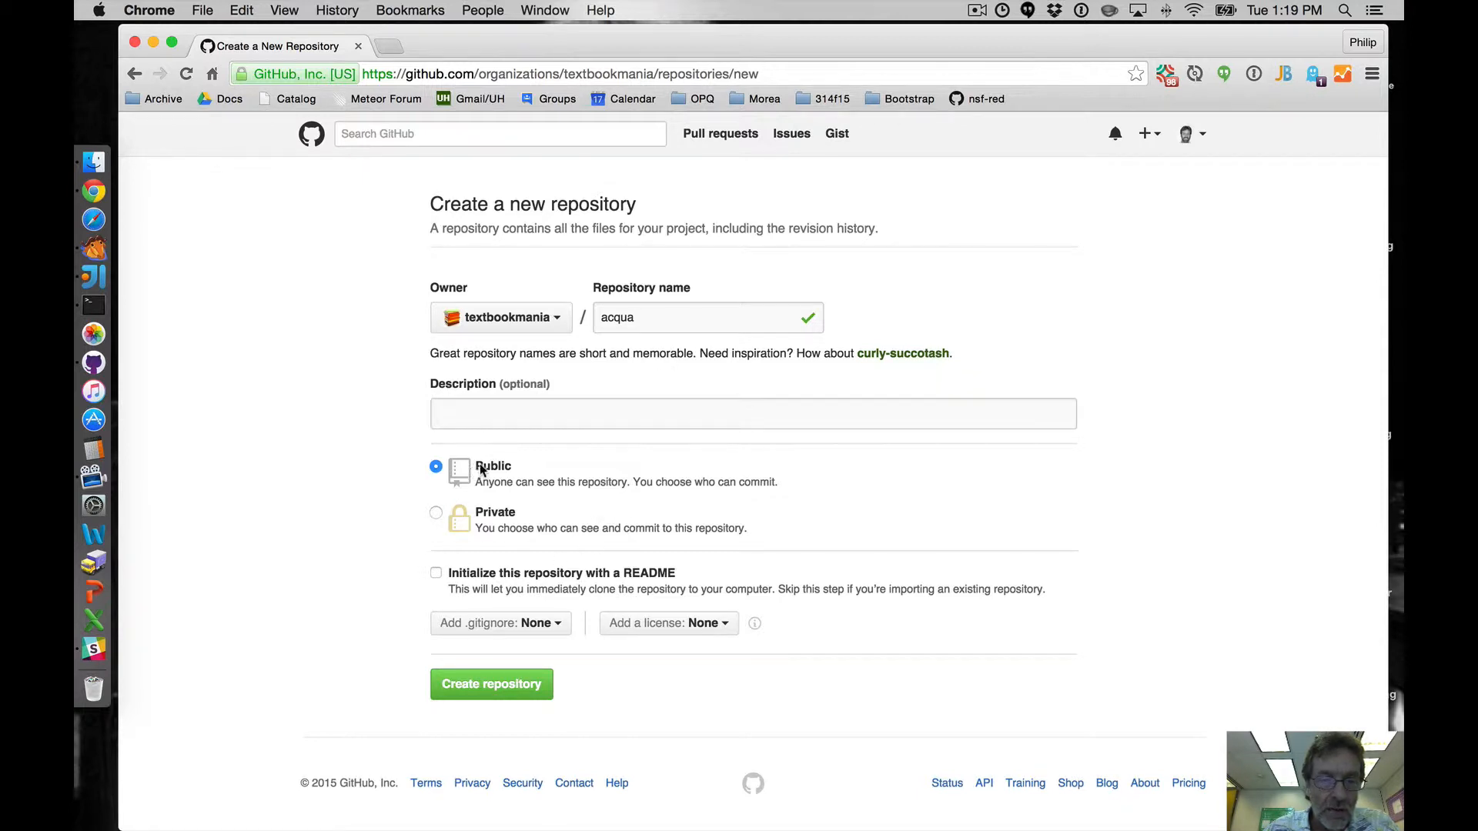
Step: Include a README and the Apache License 2.0 in the acqua repository, and create it
click(436, 572)
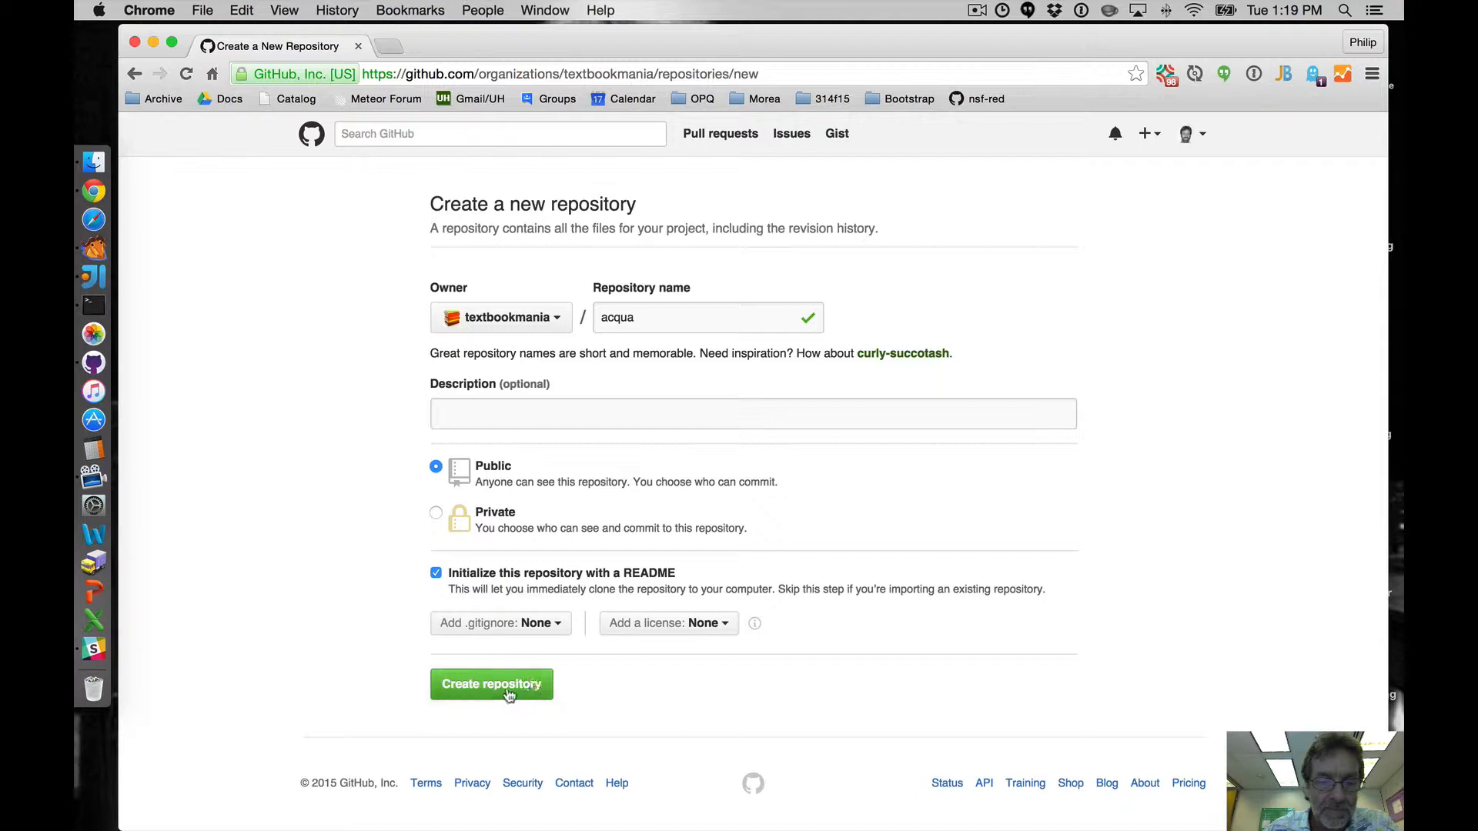
click(652, 622)
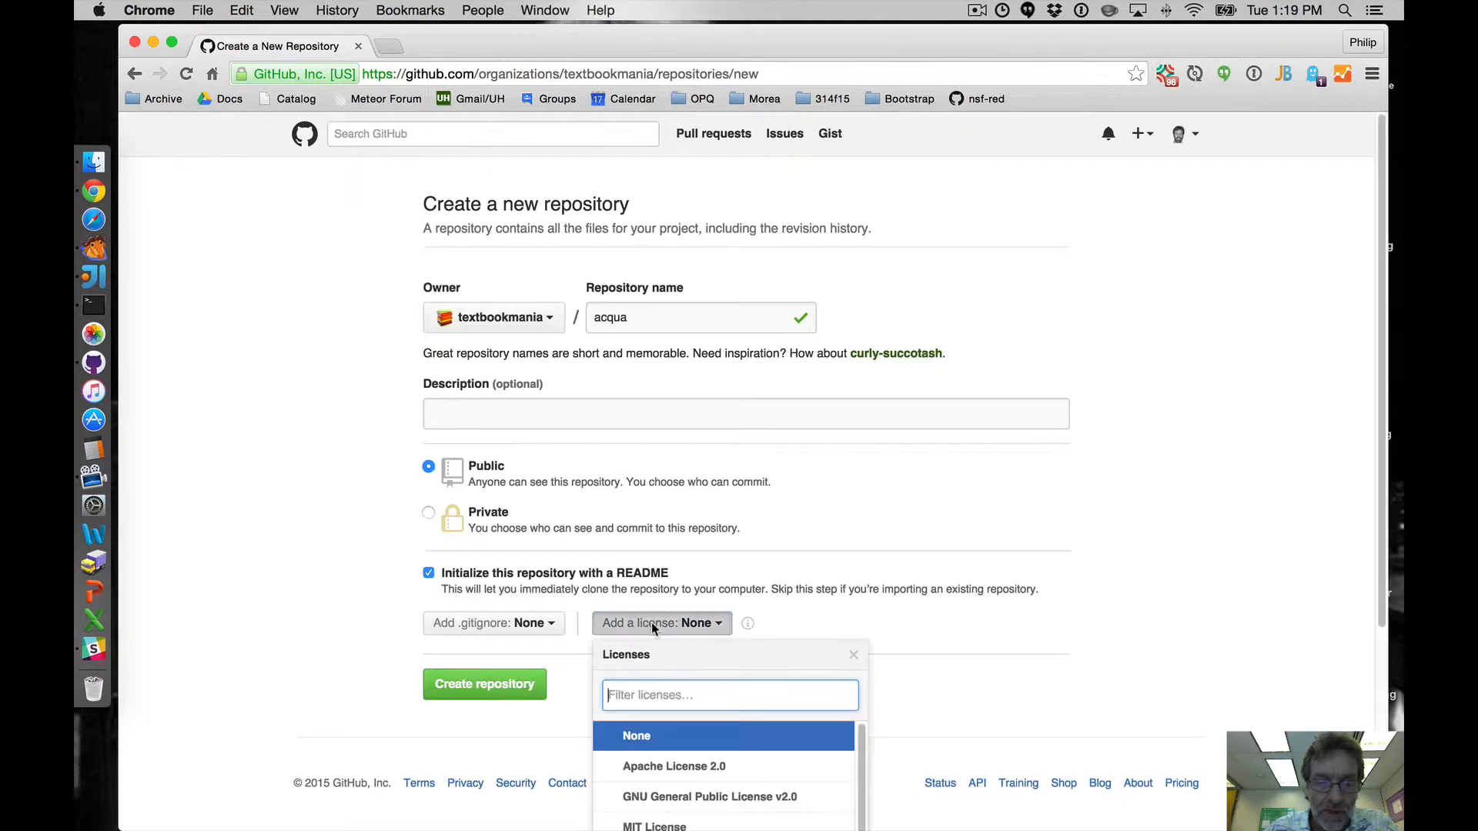
click(632, 766)
click(507, 683)
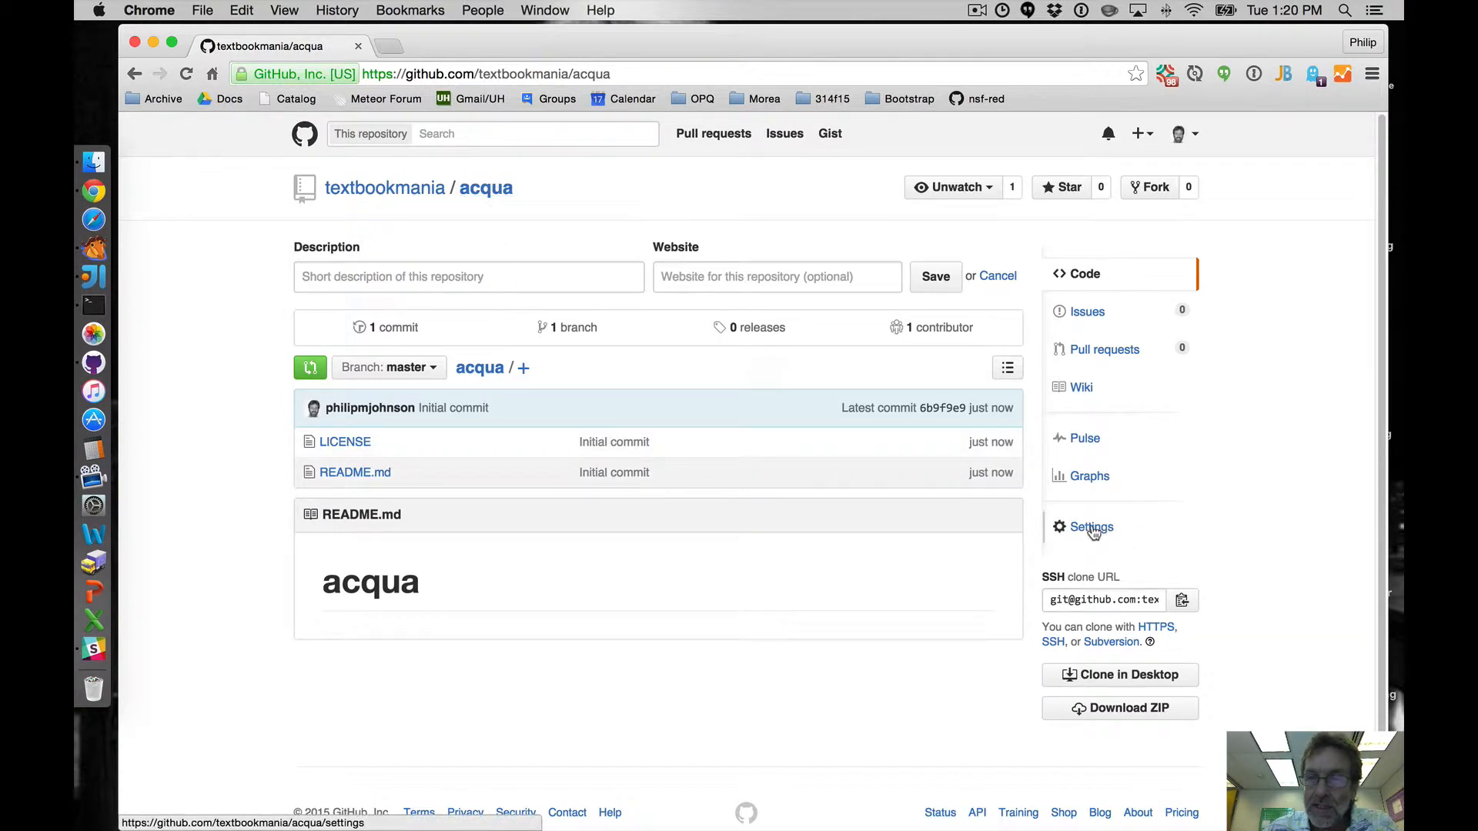
Step: From the repository's collaborator settings, create a team named acqua with the description "Development team for the Aqua app."
click(1092, 528)
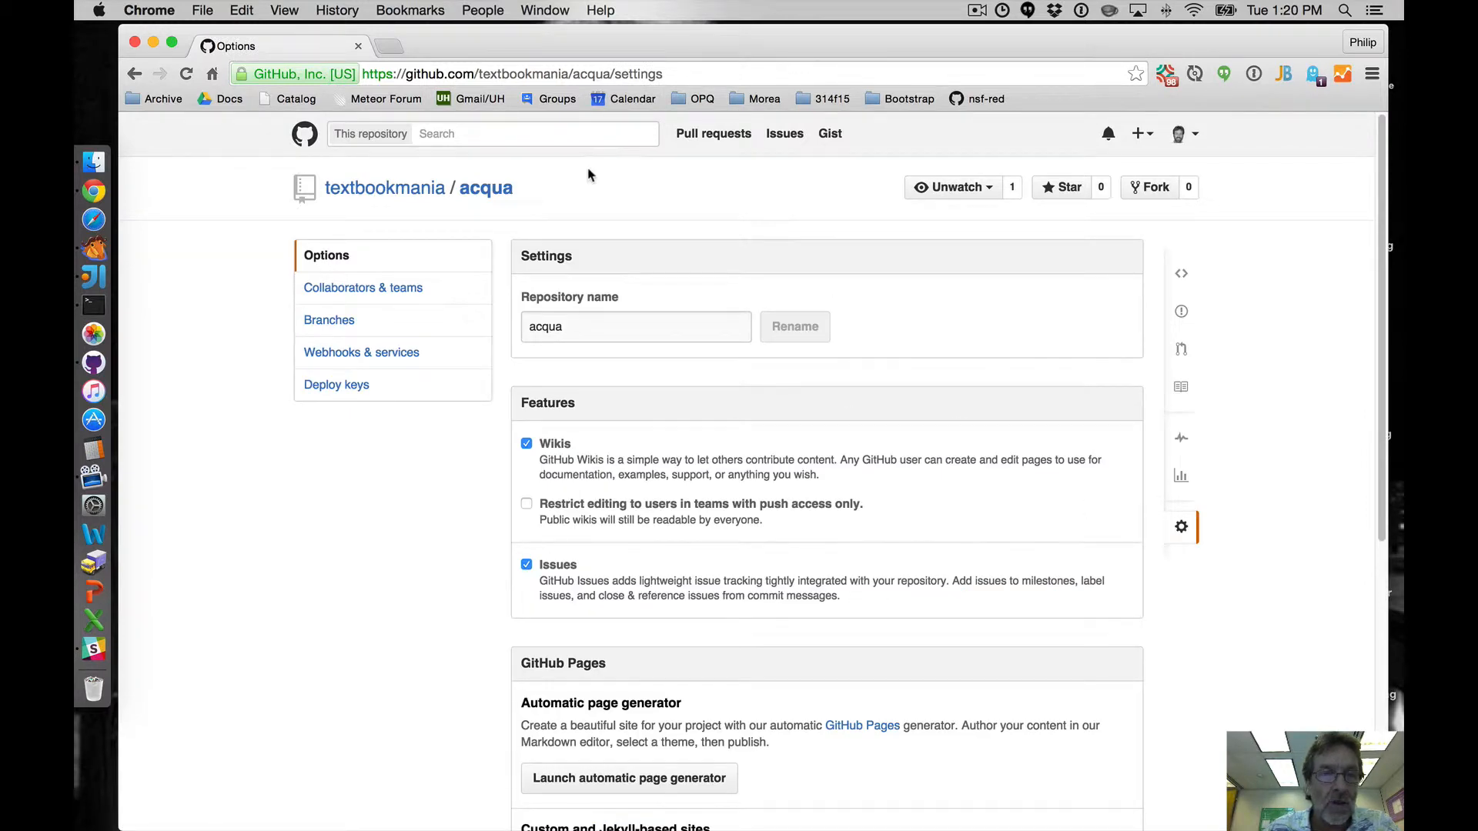
click(396, 289)
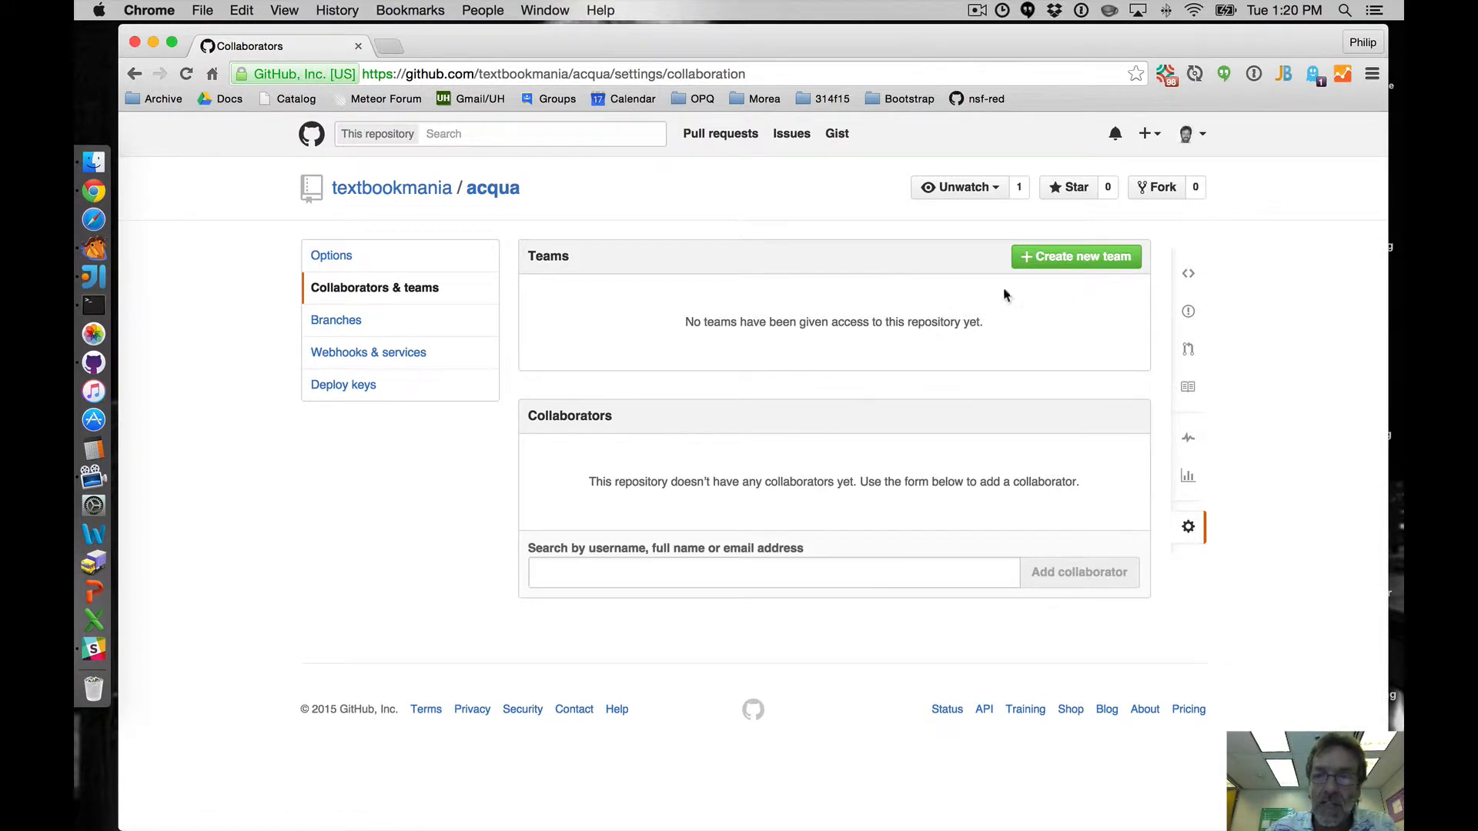
click(1083, 262)
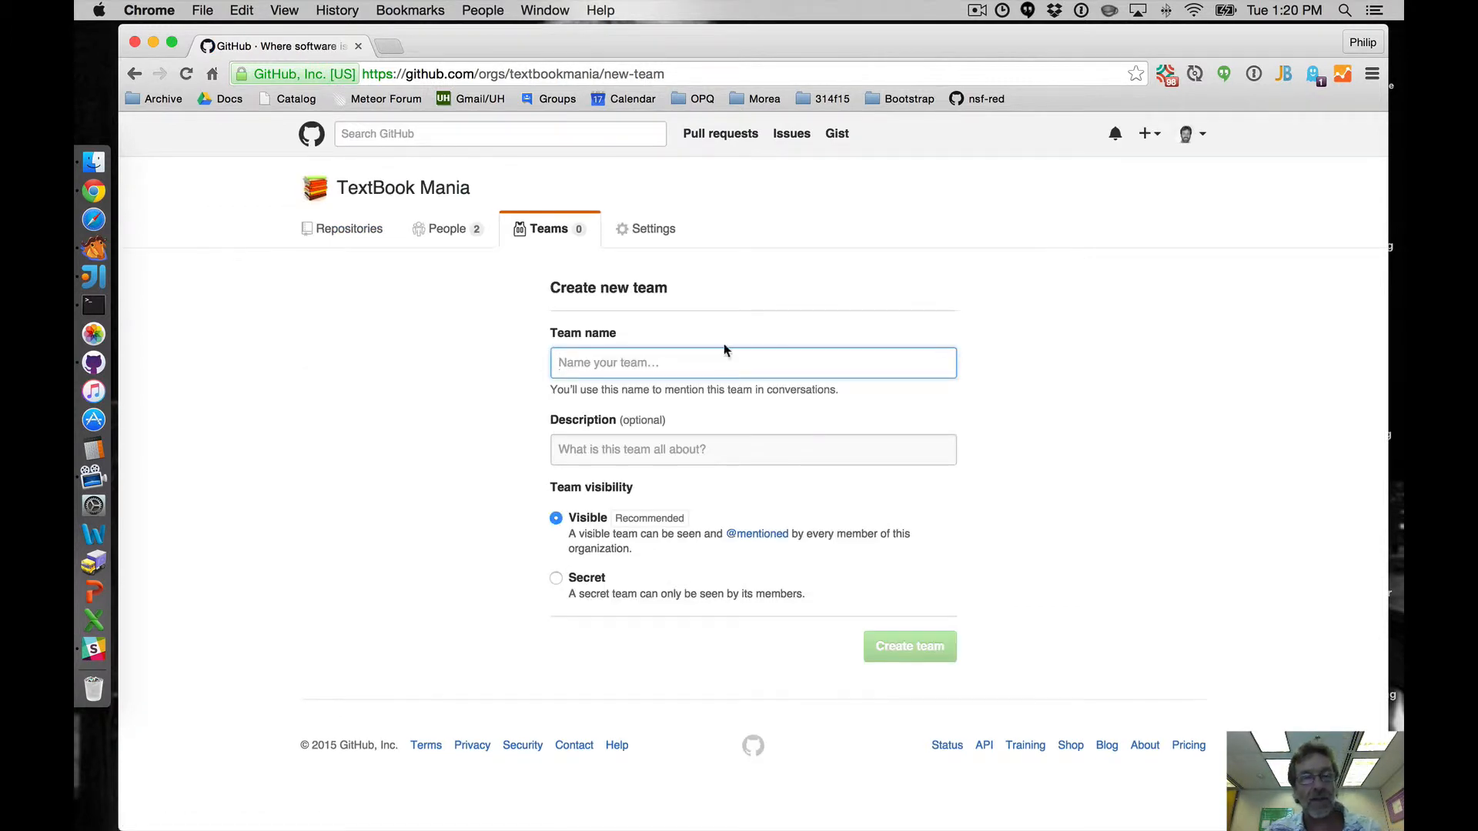
text(acqua)
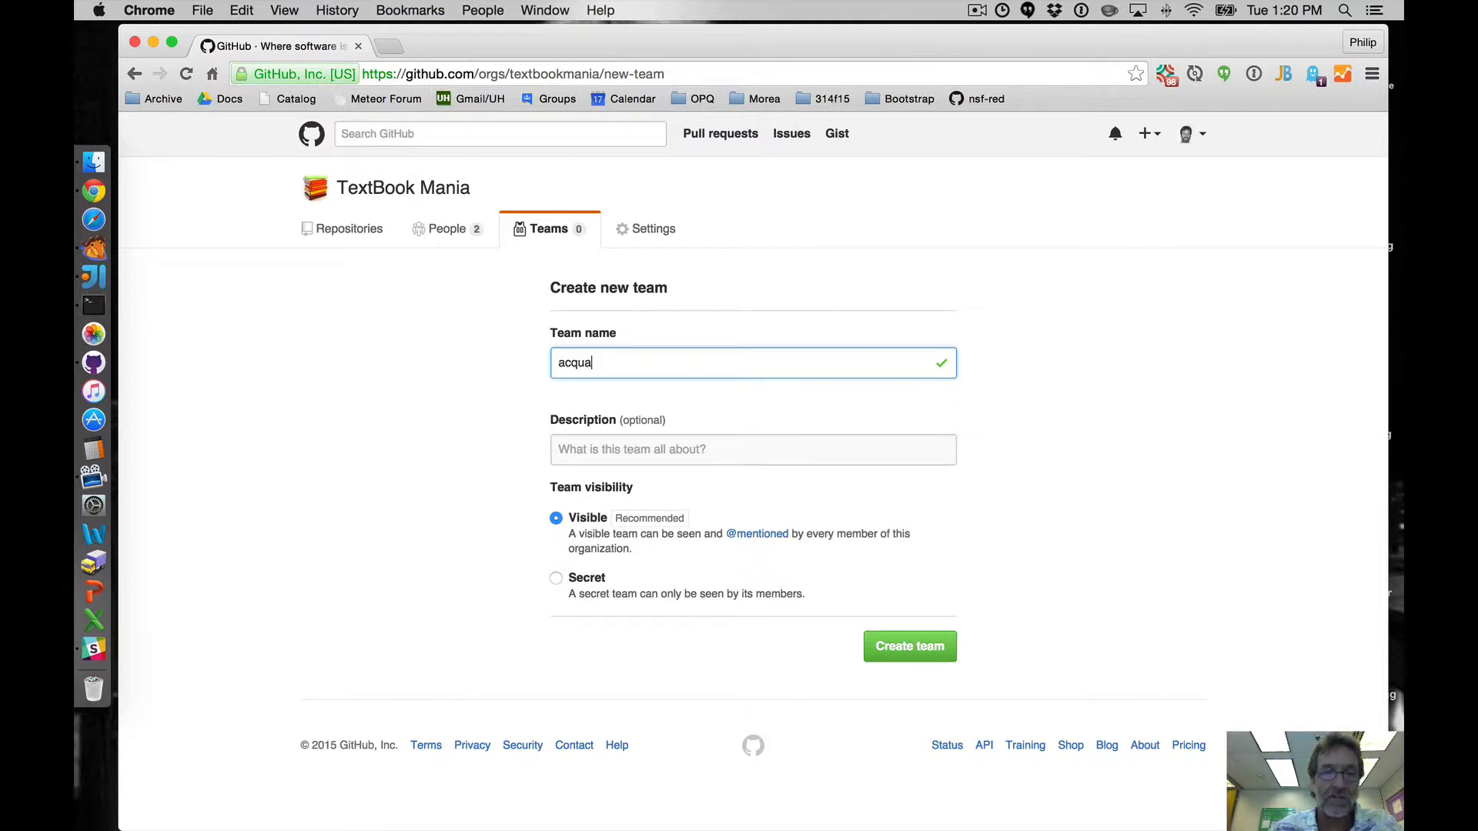
click(636, 449)
text(D)
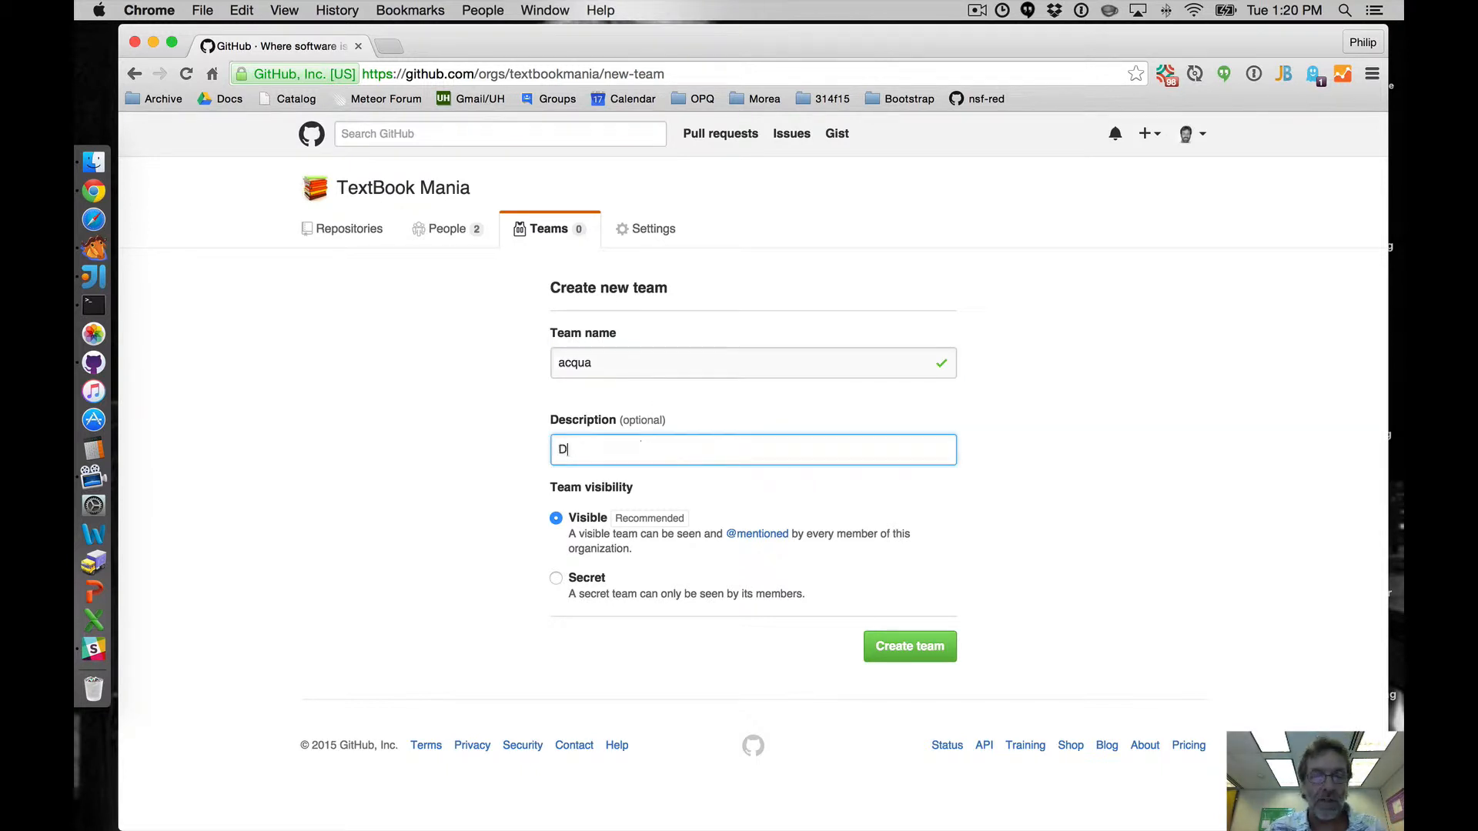
text(evelopment team fo)
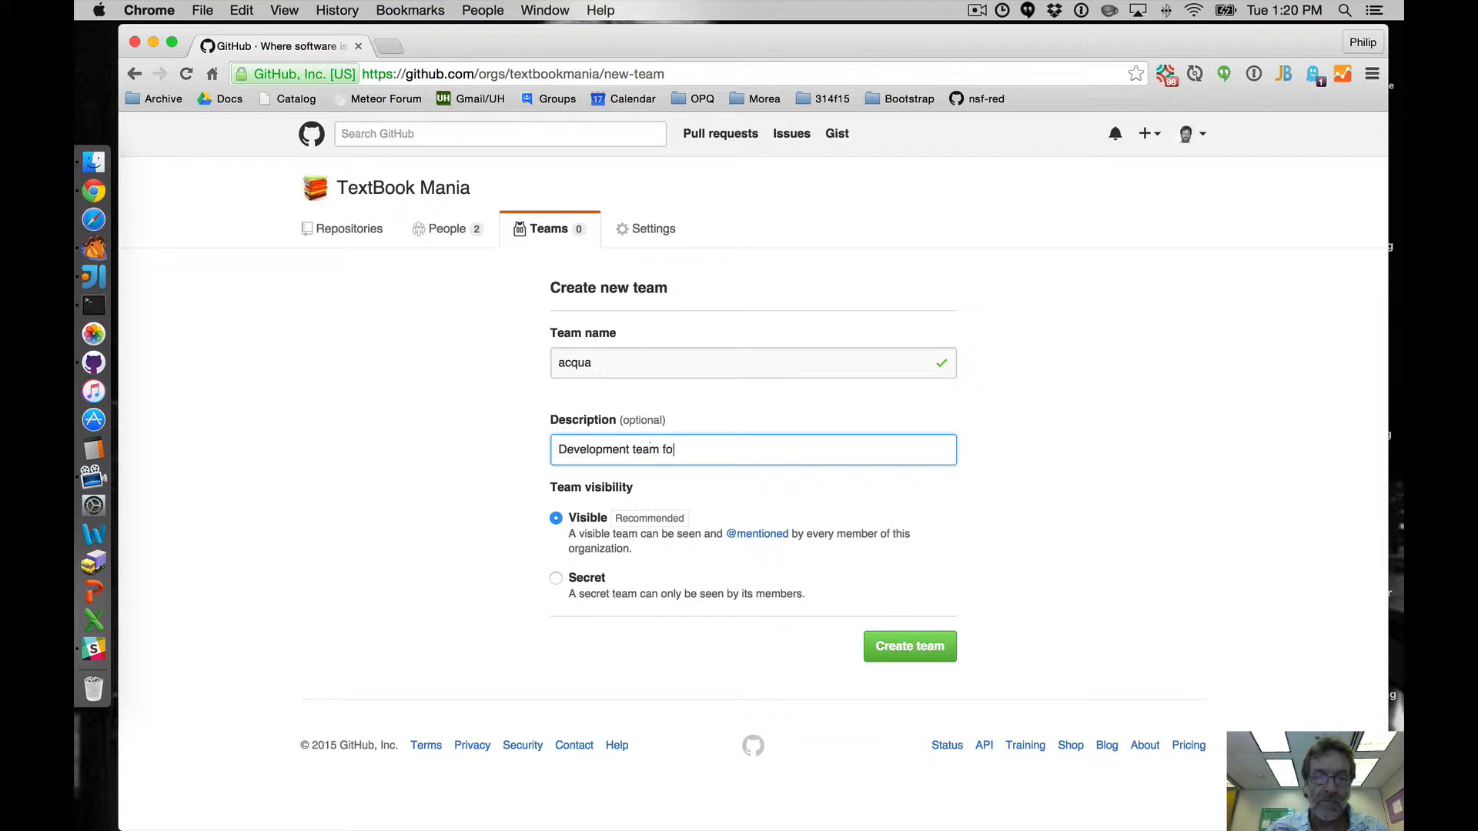
text(r the Aqua app.)
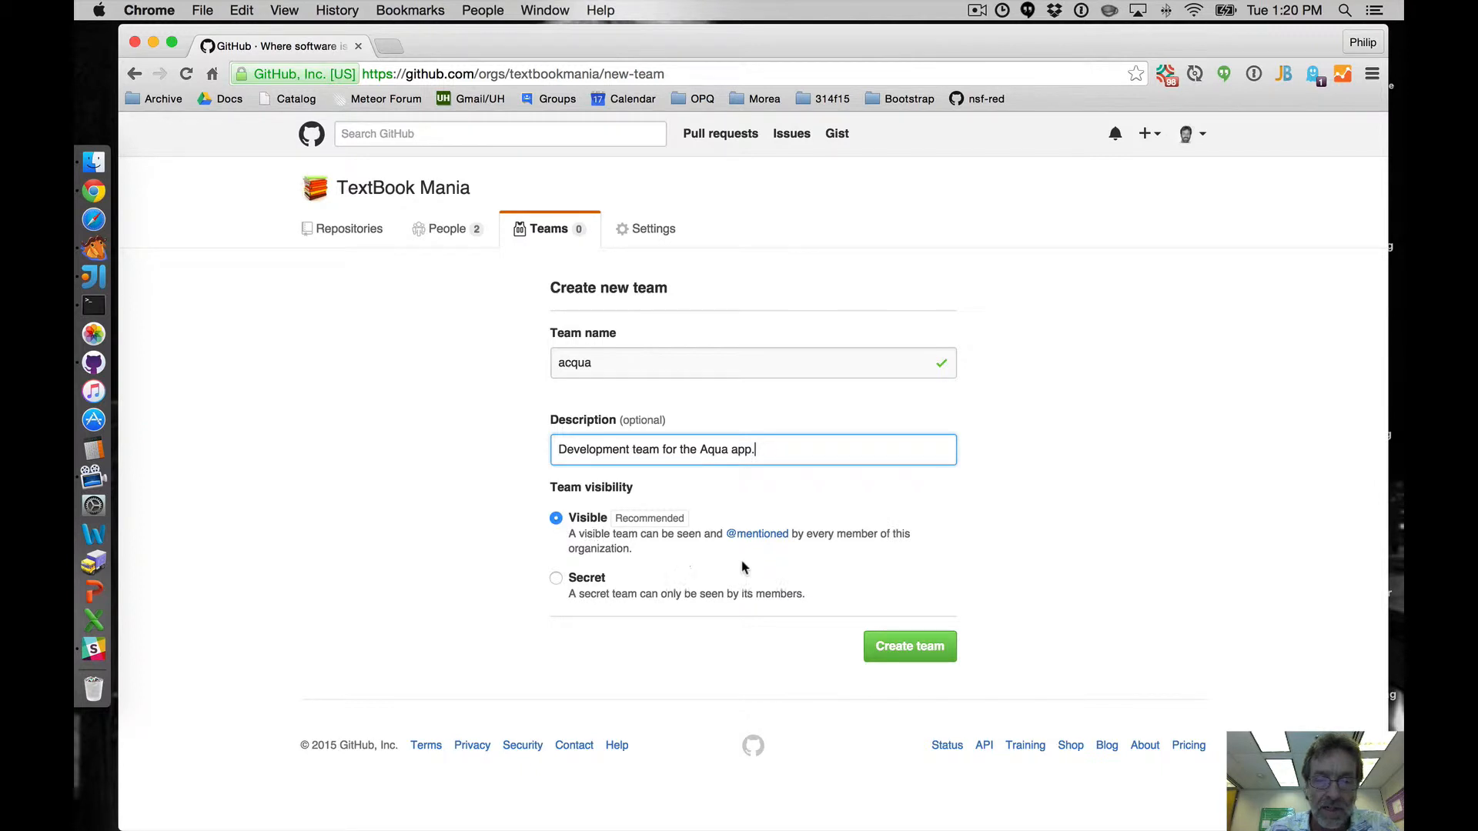
click(912, 650)
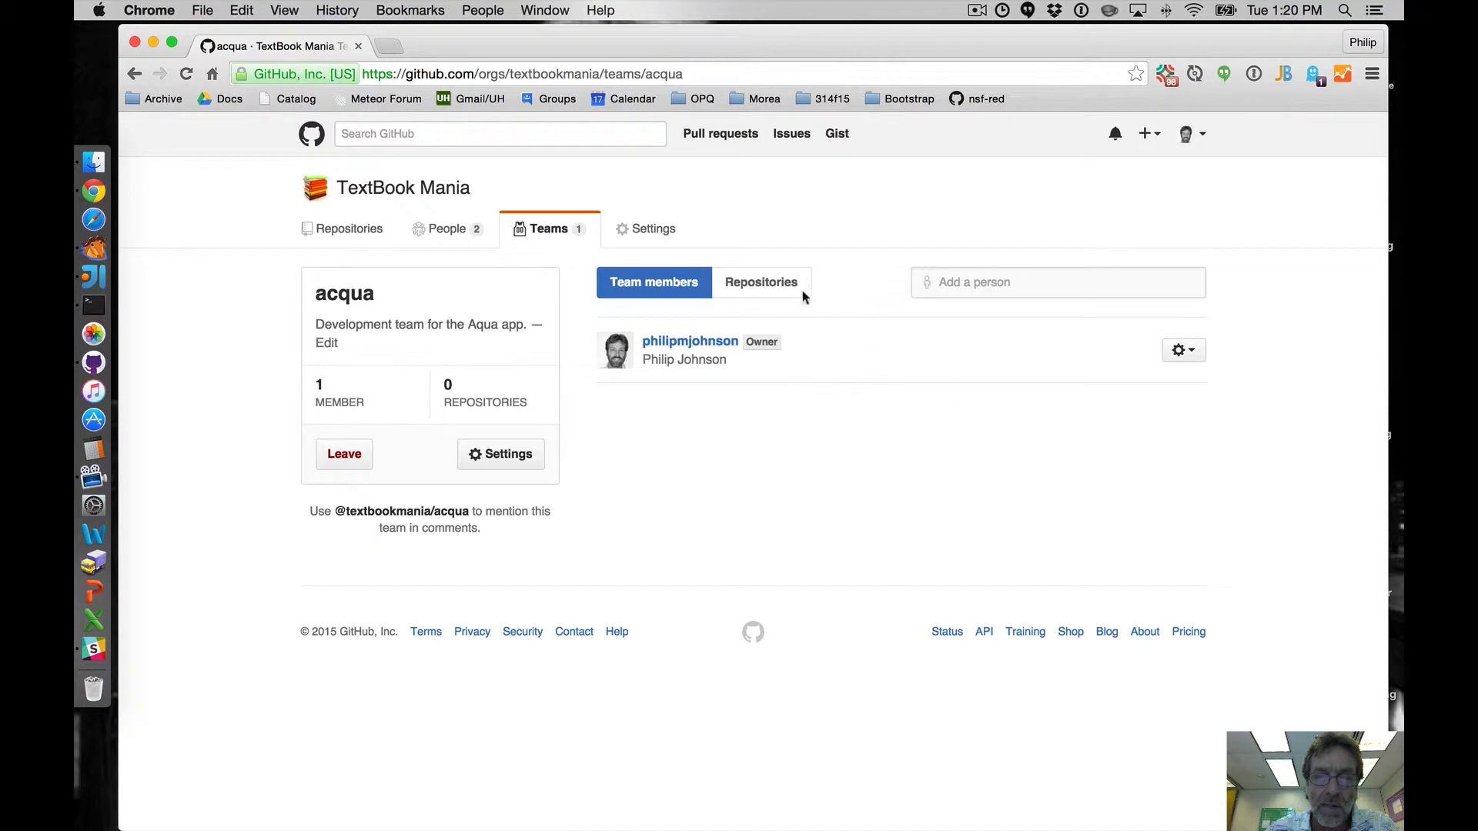
Step: Add the textbookmania/acqua repository to the acqua team's repositories
click(761, 283)
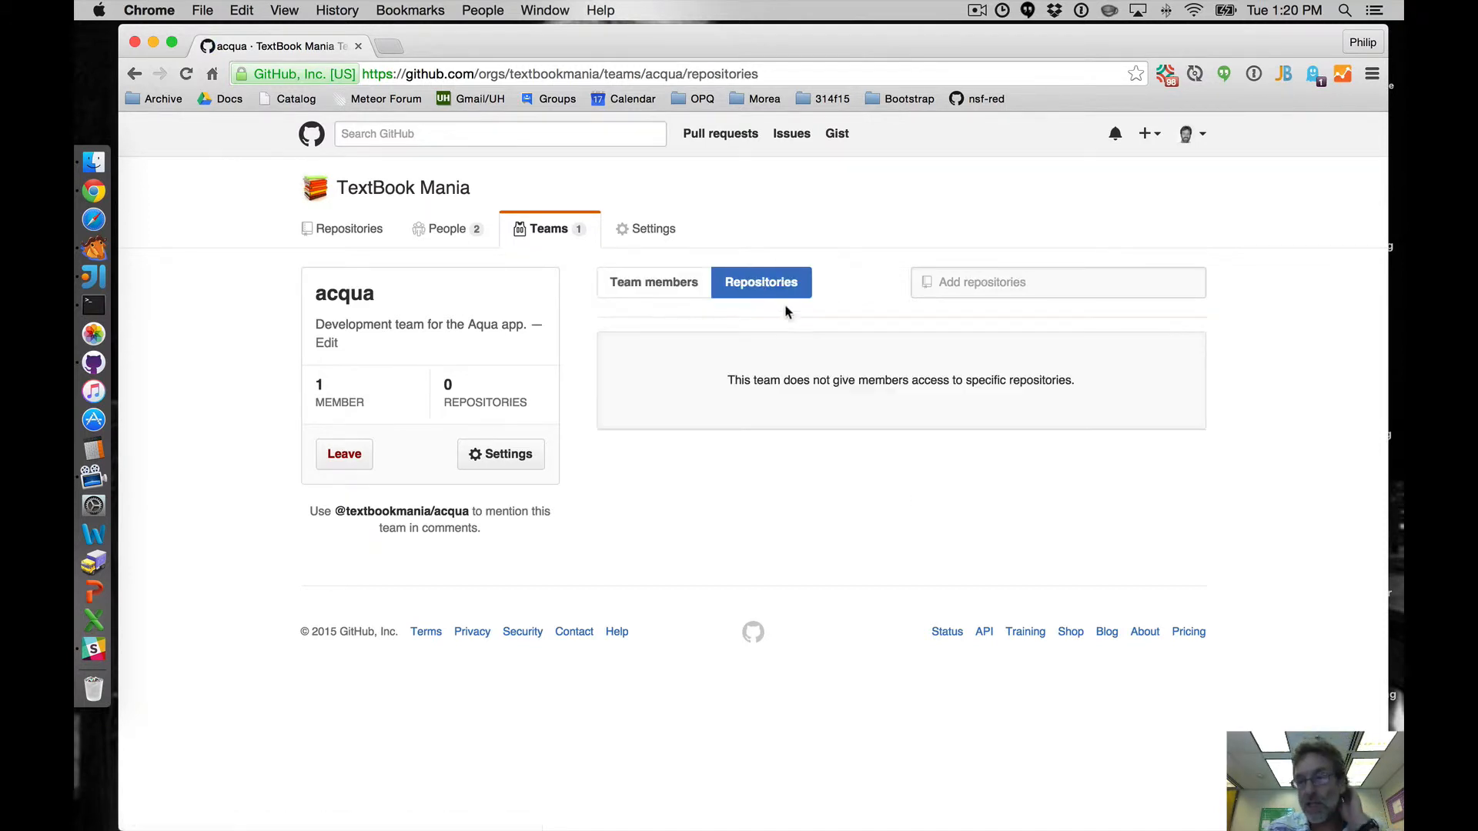
click(964, 283)
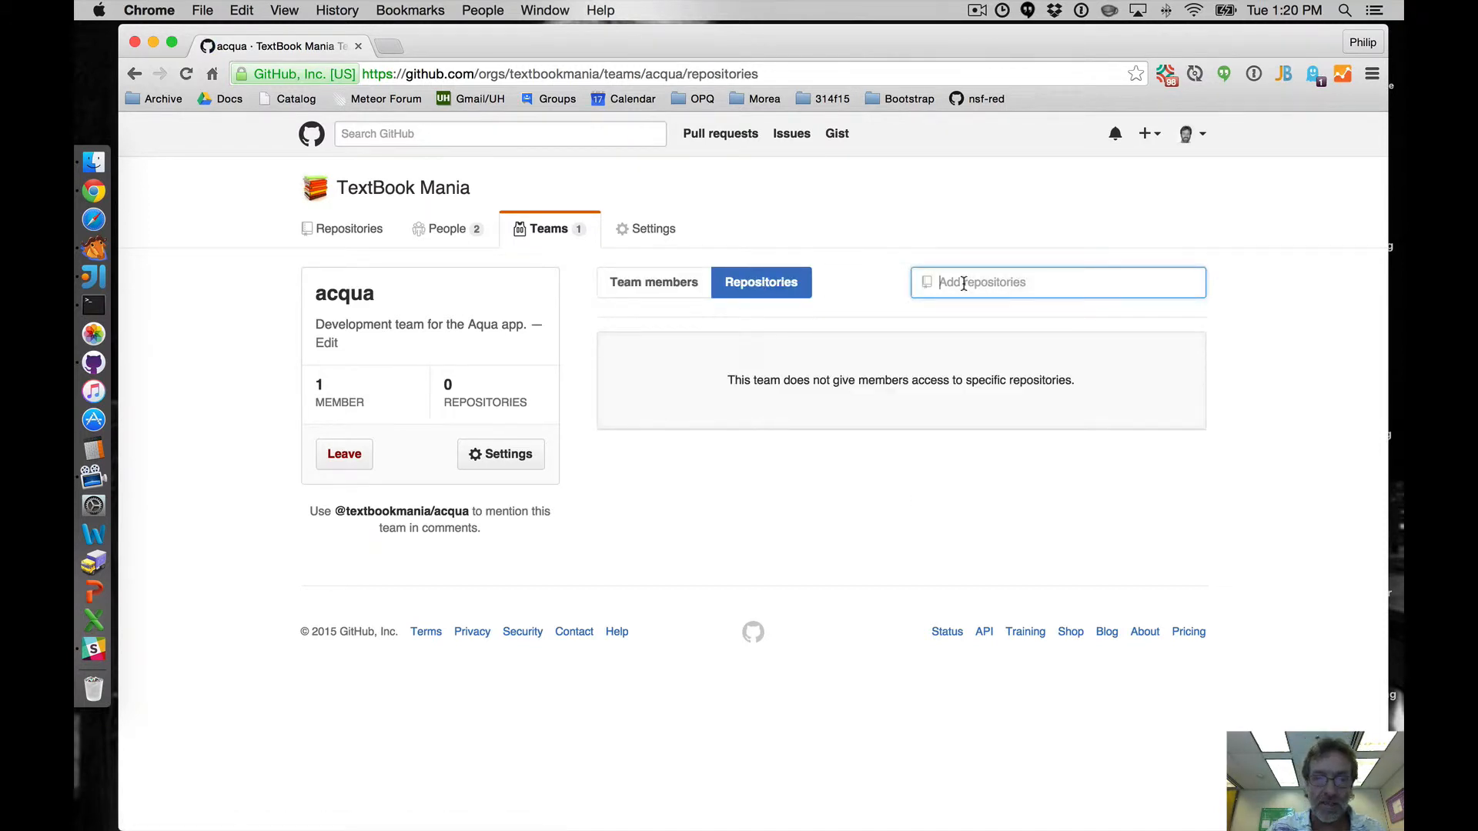
text(a)
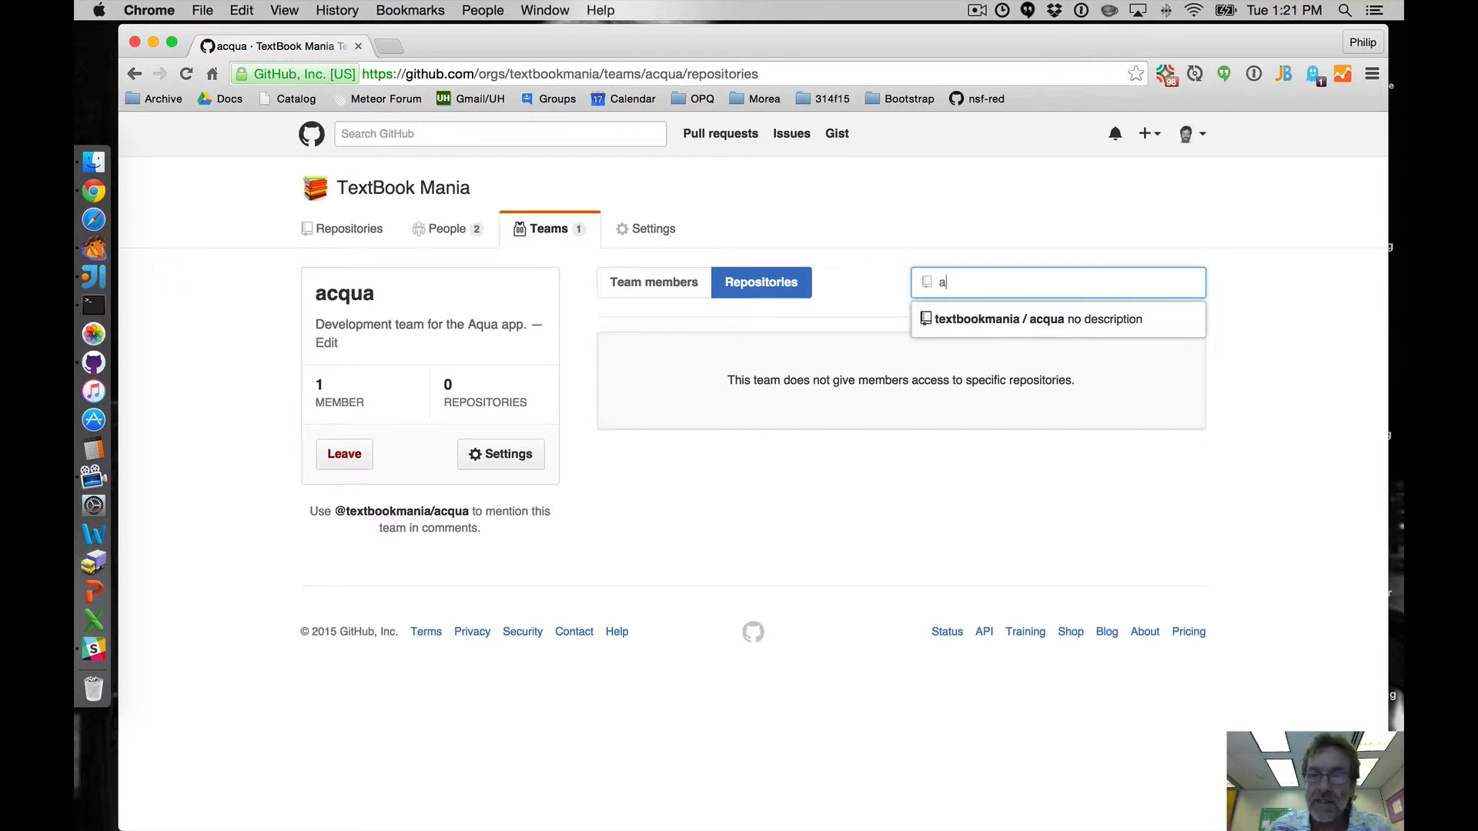
key(Down)
key(Return)
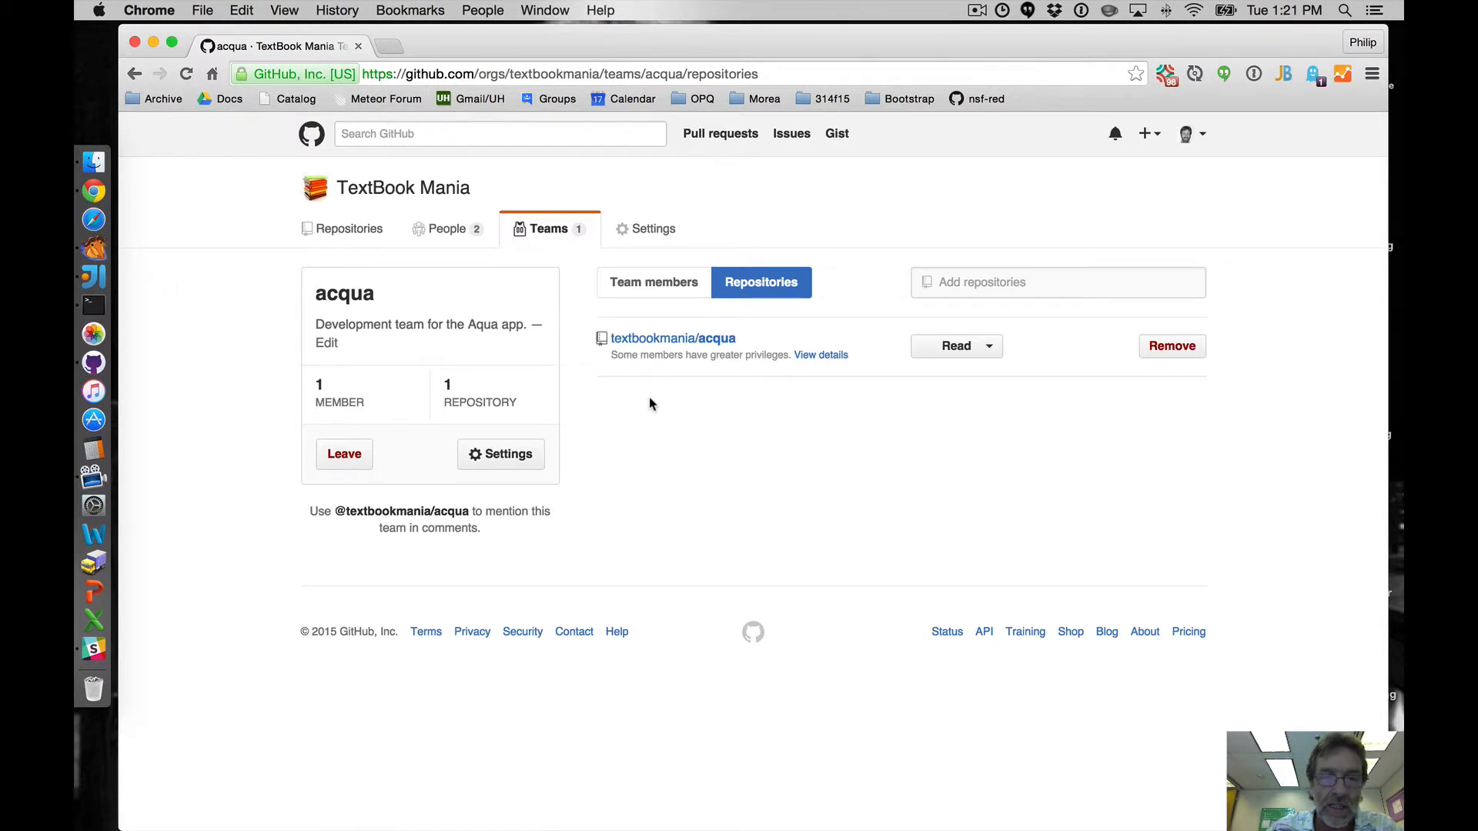
Step: Add the organization's other member to the acqua team
click(653, 288)
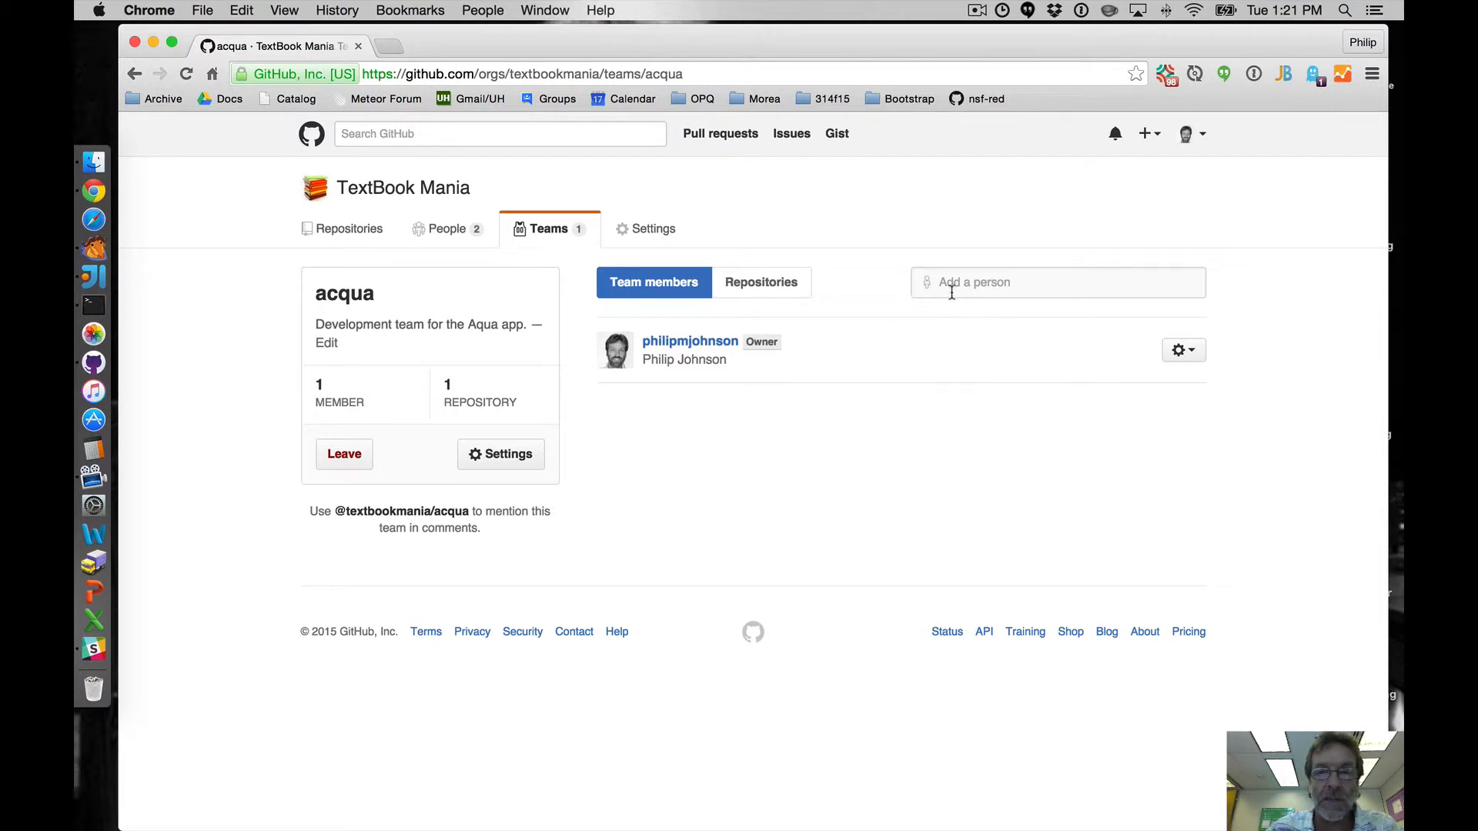
click(997, 286)
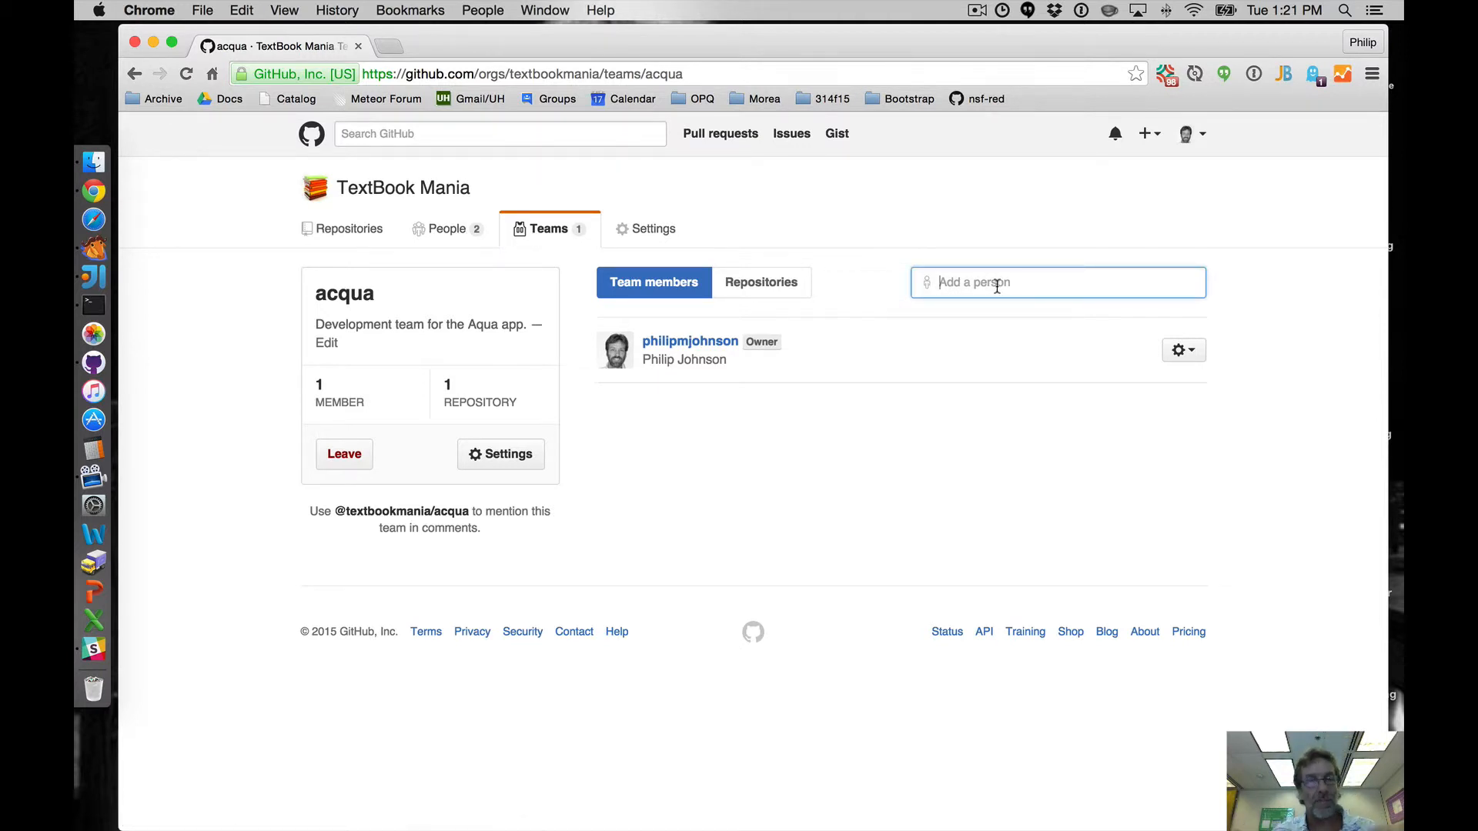
text(m)
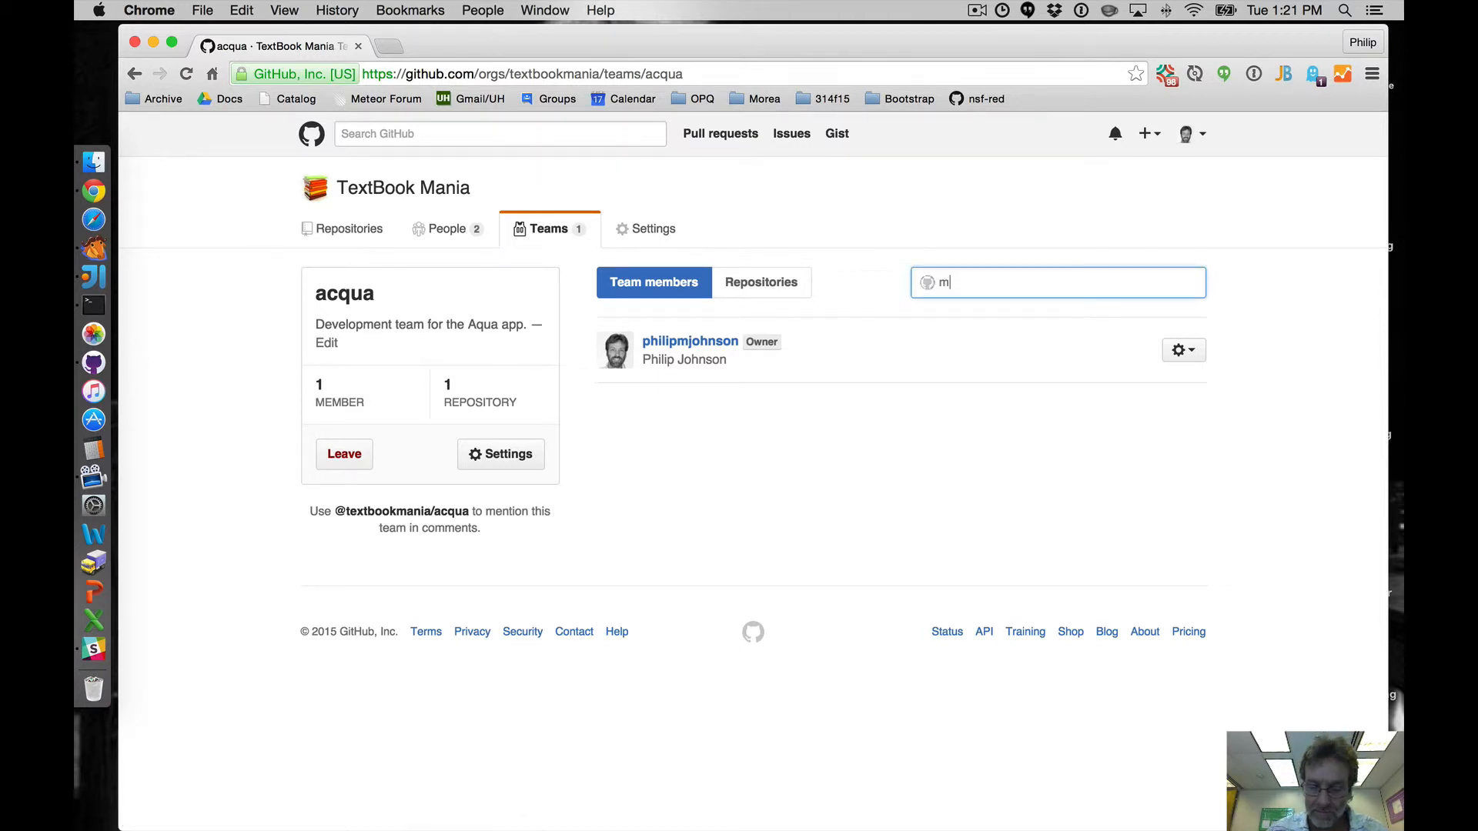
click(1005, 319)
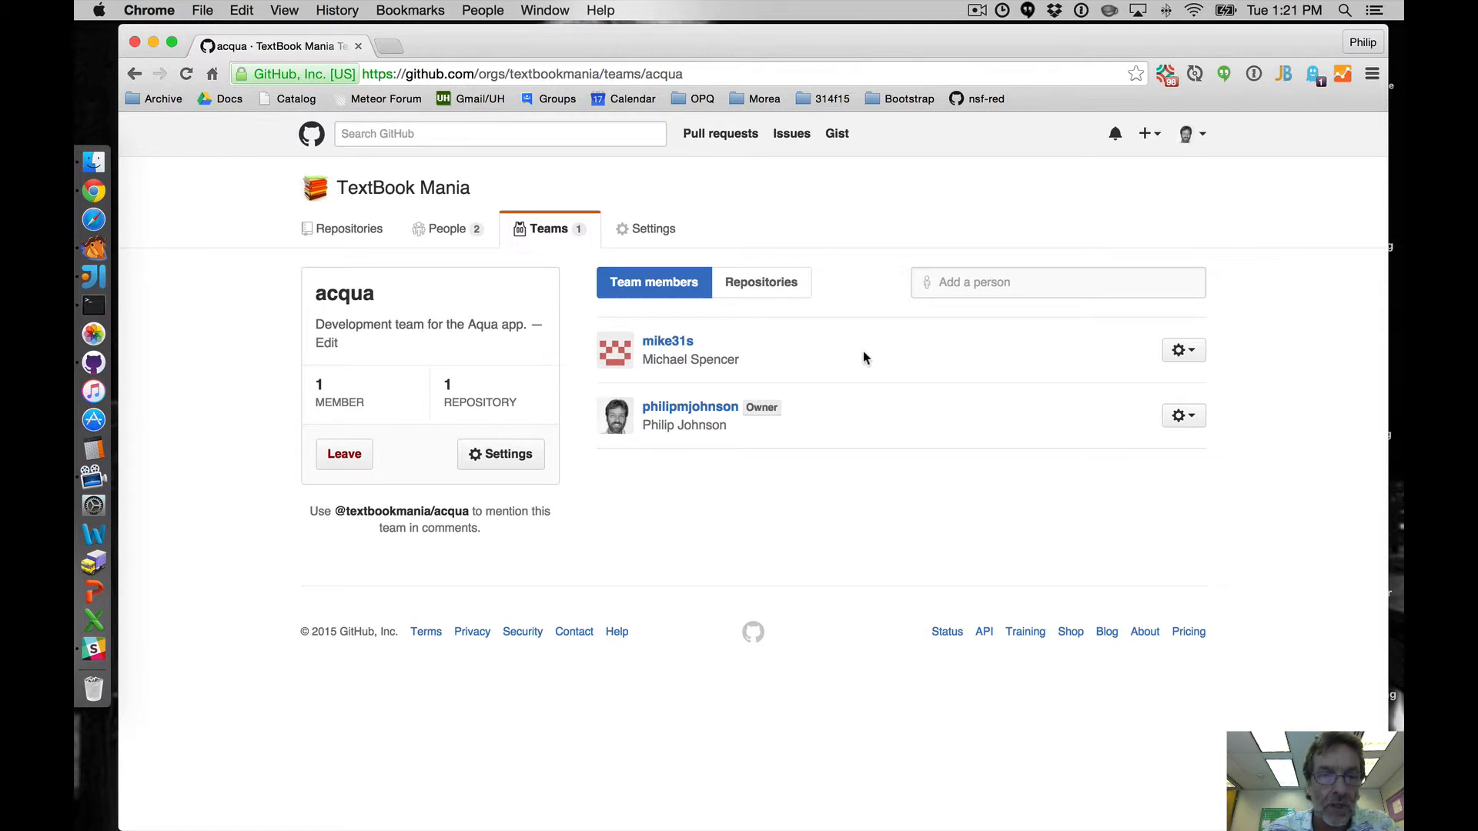
Step: In the acqua repository's collaborator settings, set the acqua team's permission level to Write
click(354, 232)
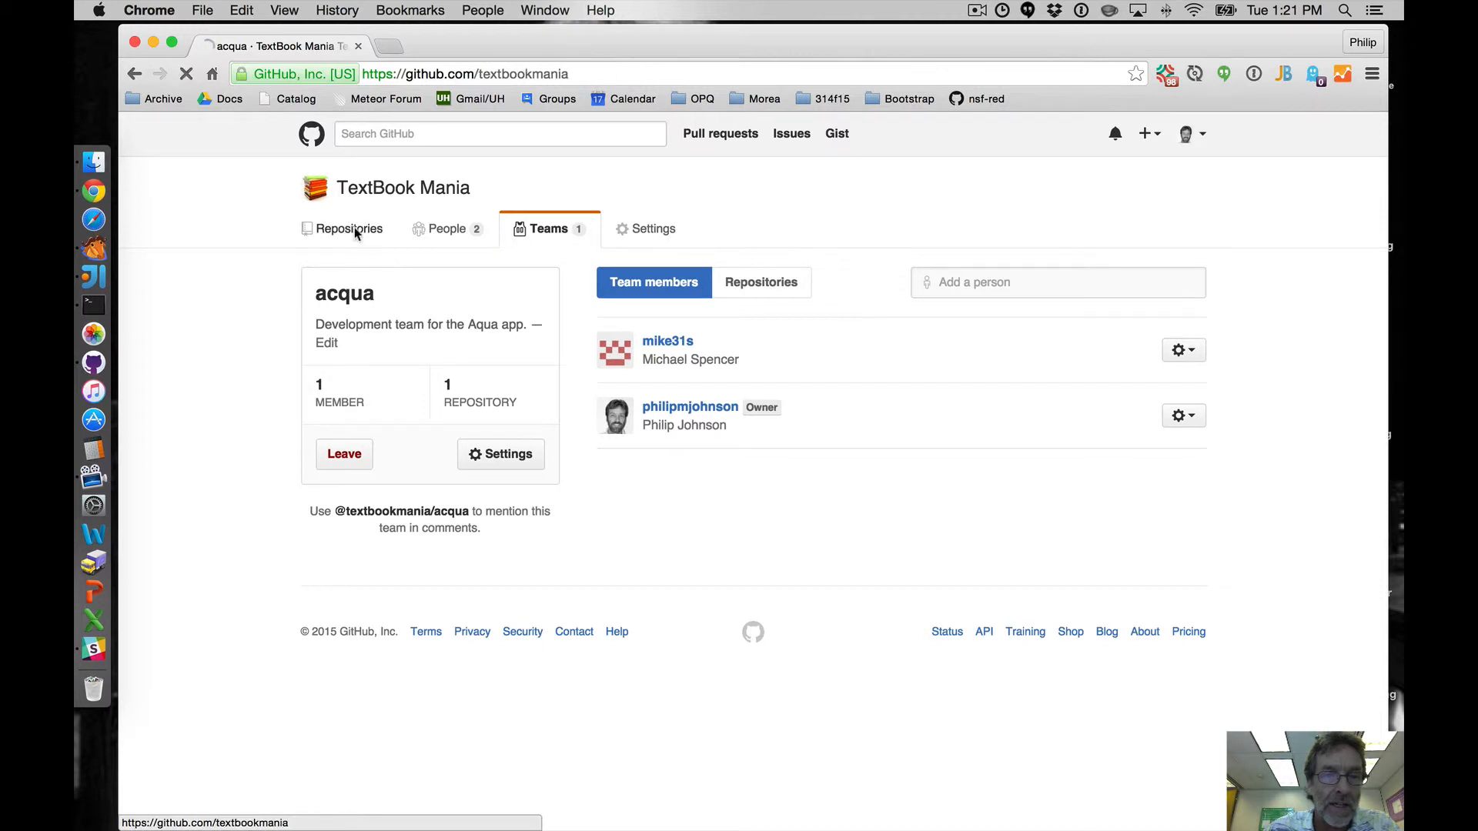
click(338, 436)
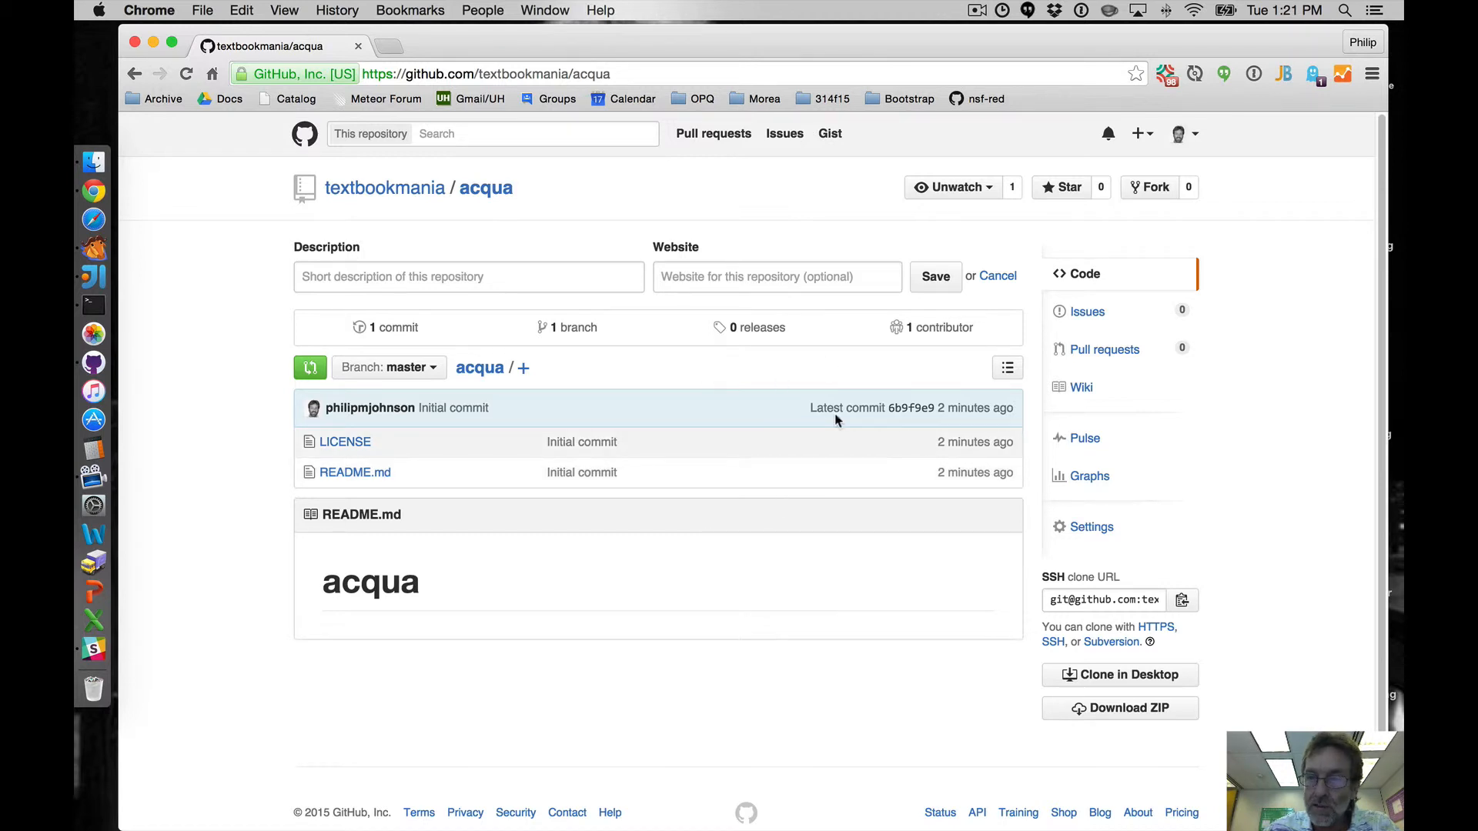
click(1093, 530)
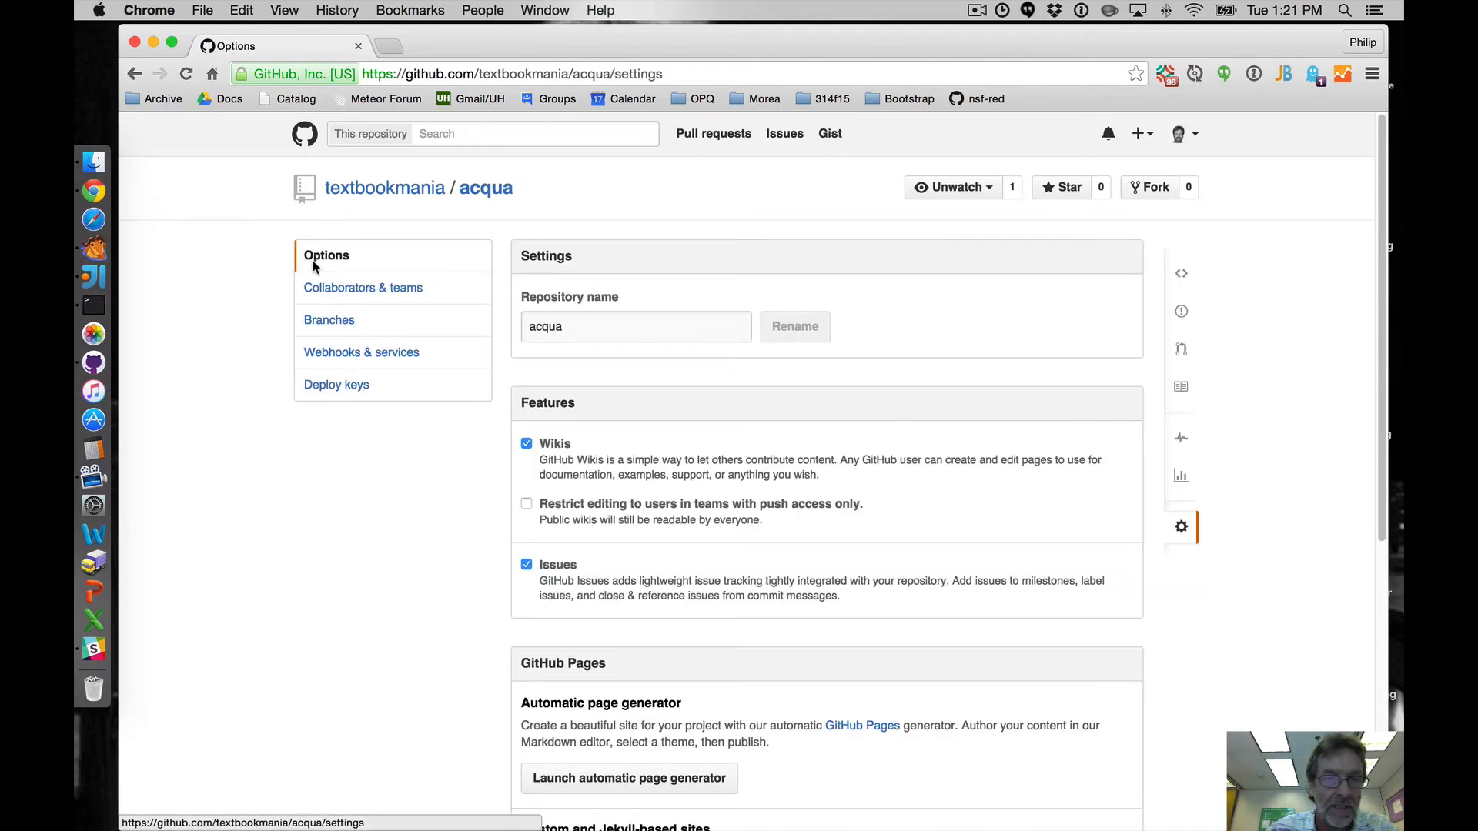
click(320, 289)
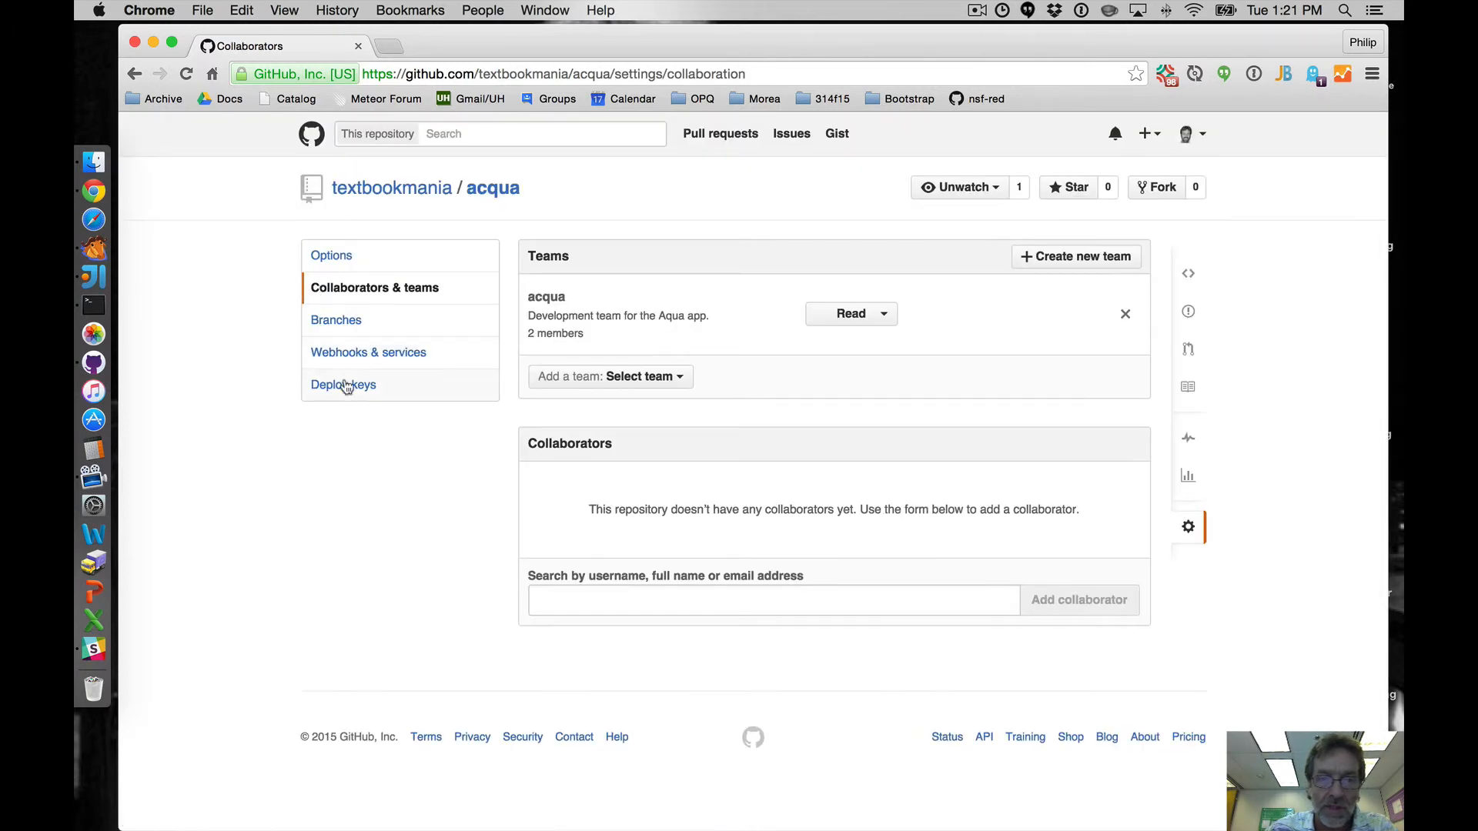
click(843, 318)
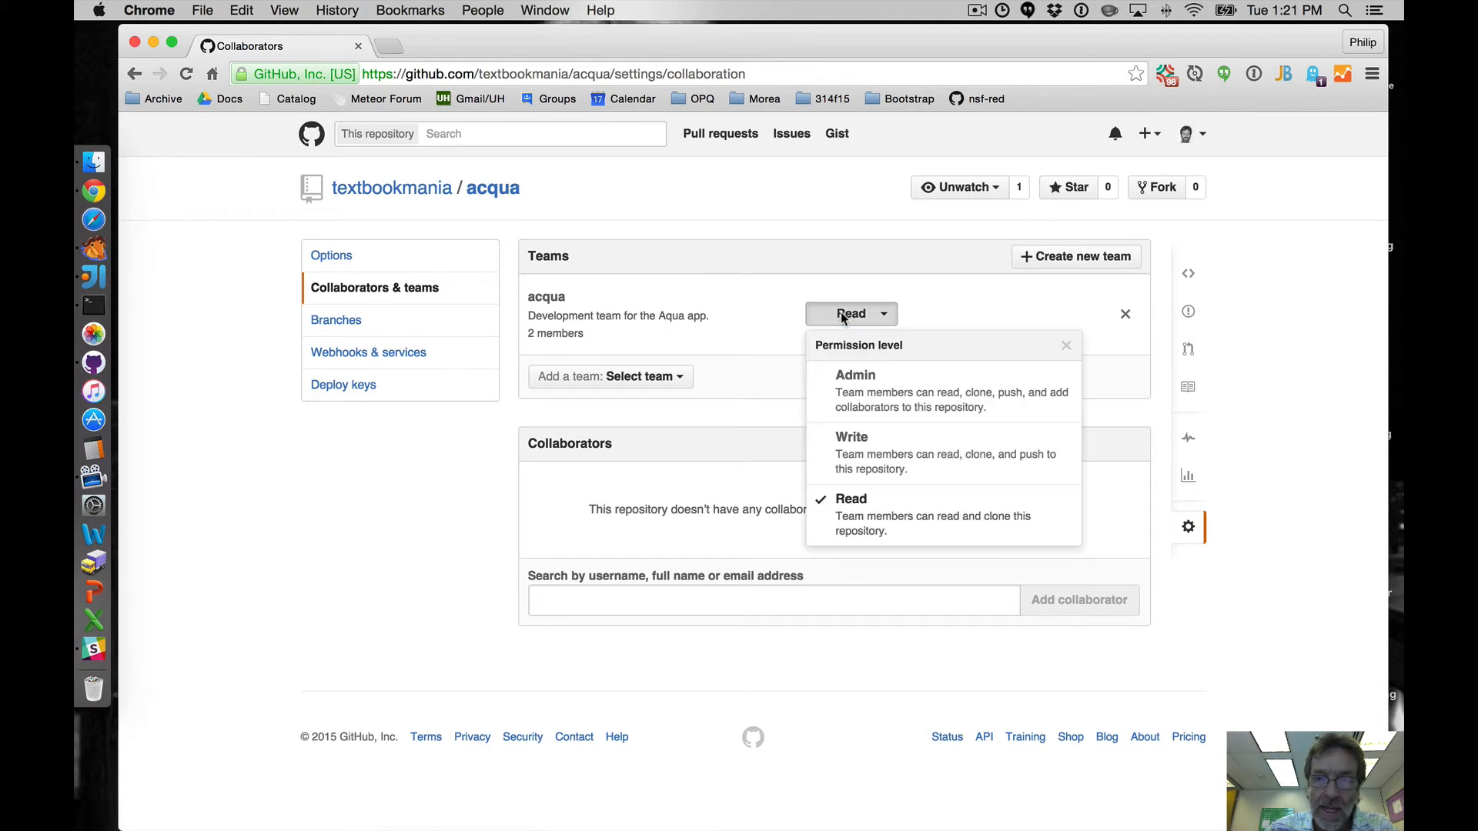
click(860, 452)
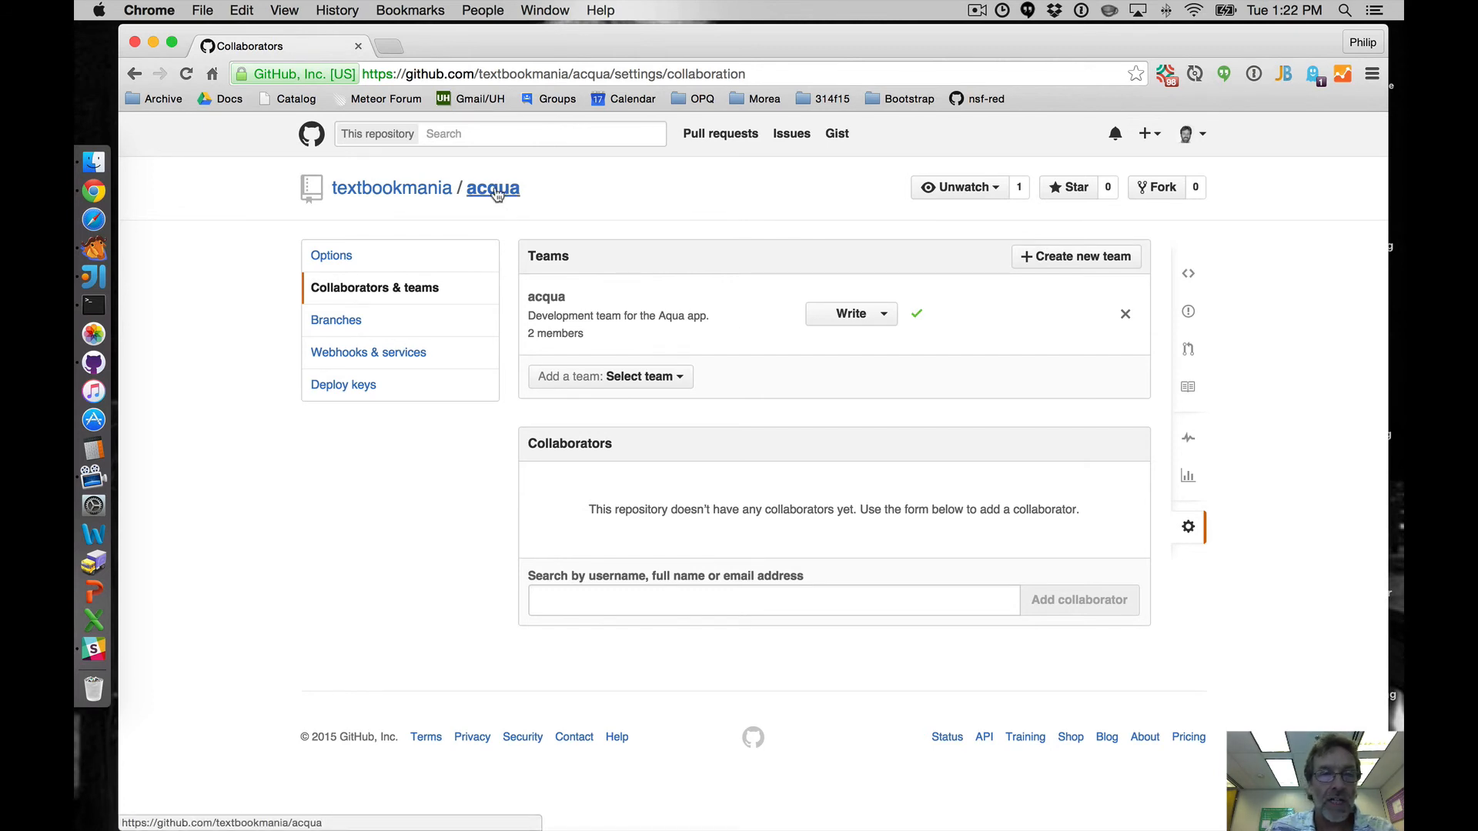
Step: Check the acqua team's member list, and return to the repository's refreshed collaborators and teams settings
click(561, 324)
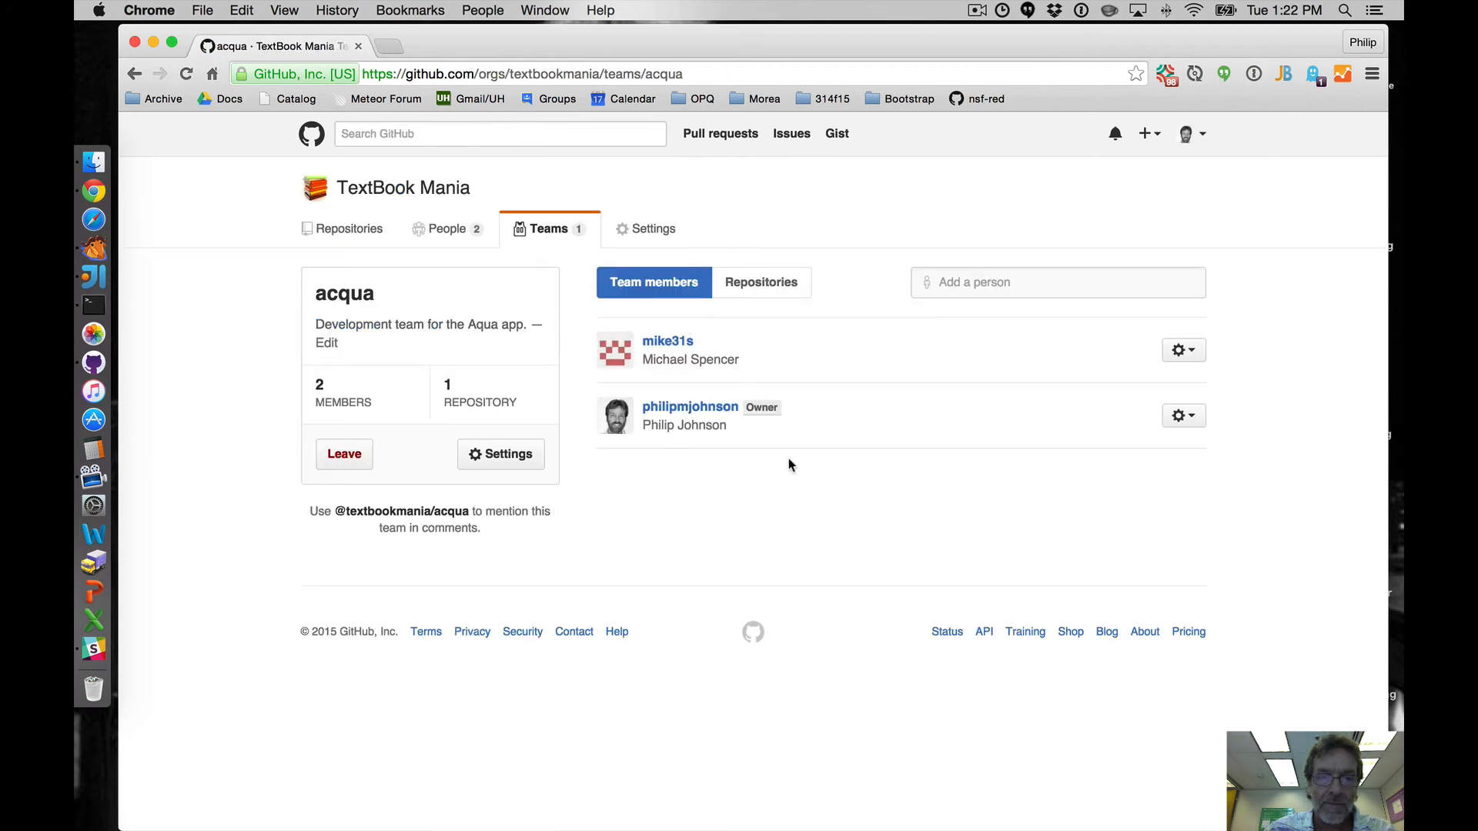
click(134, 76)
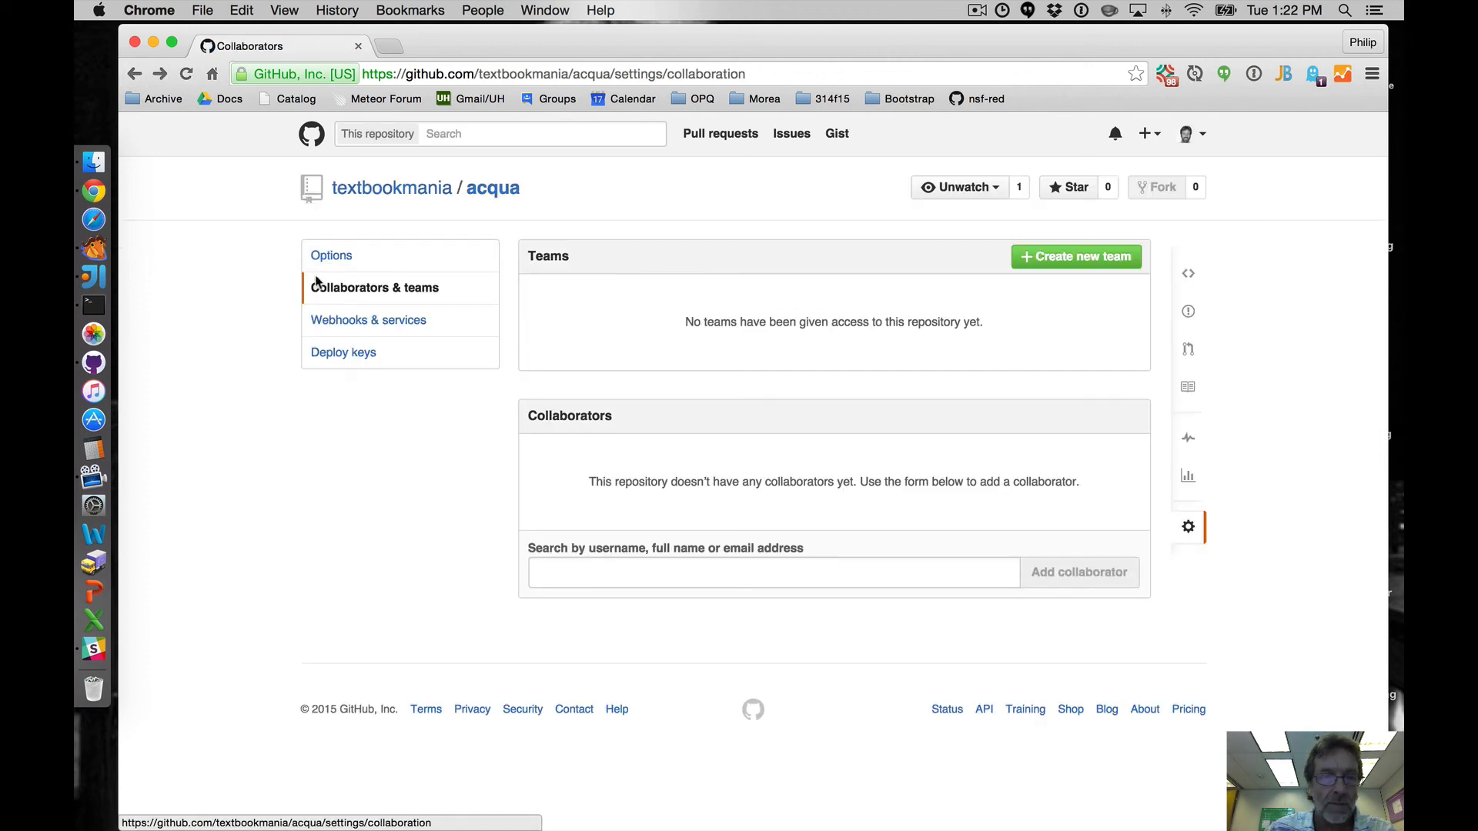
click(367, 274)
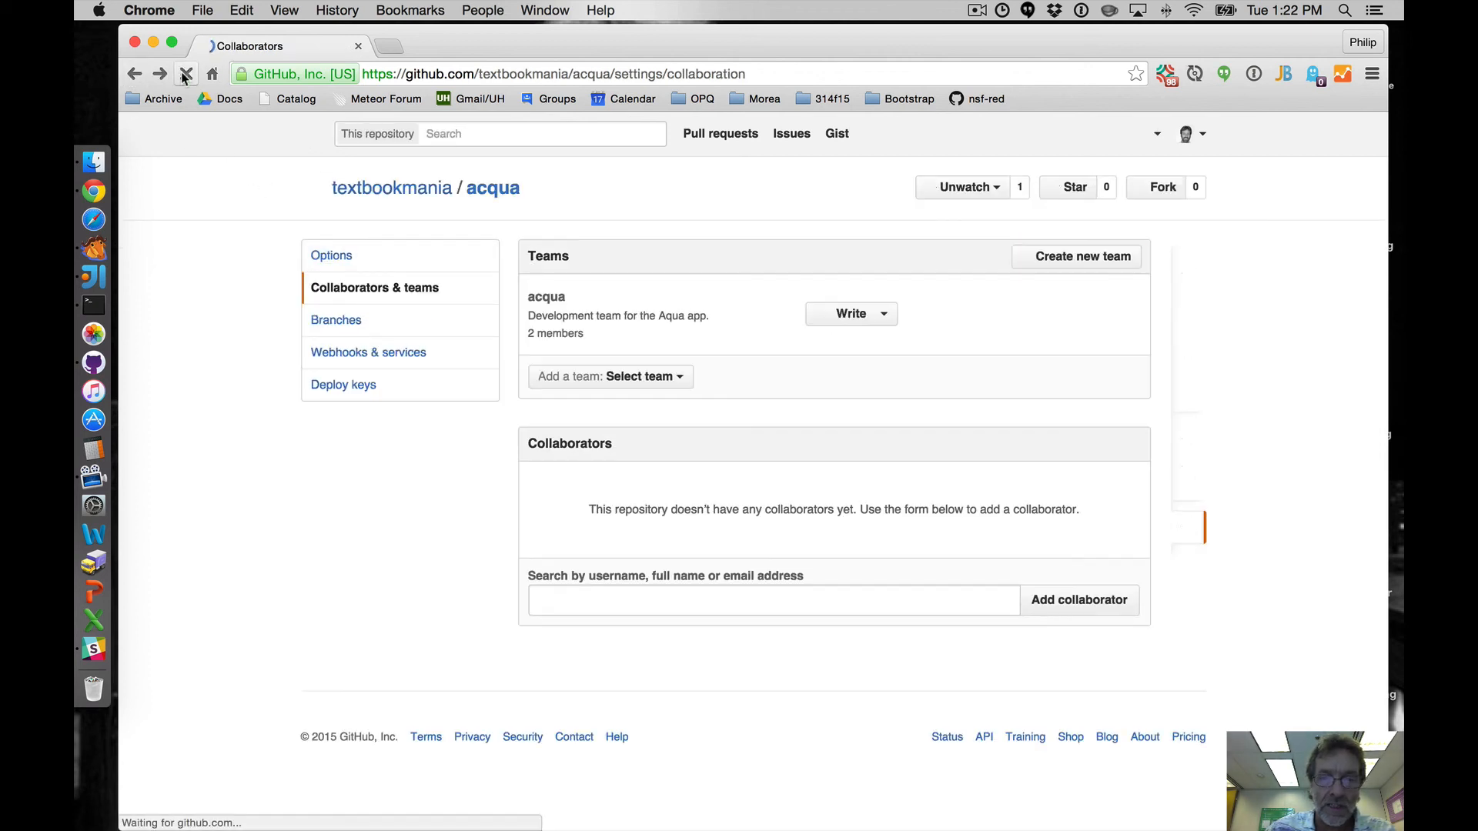